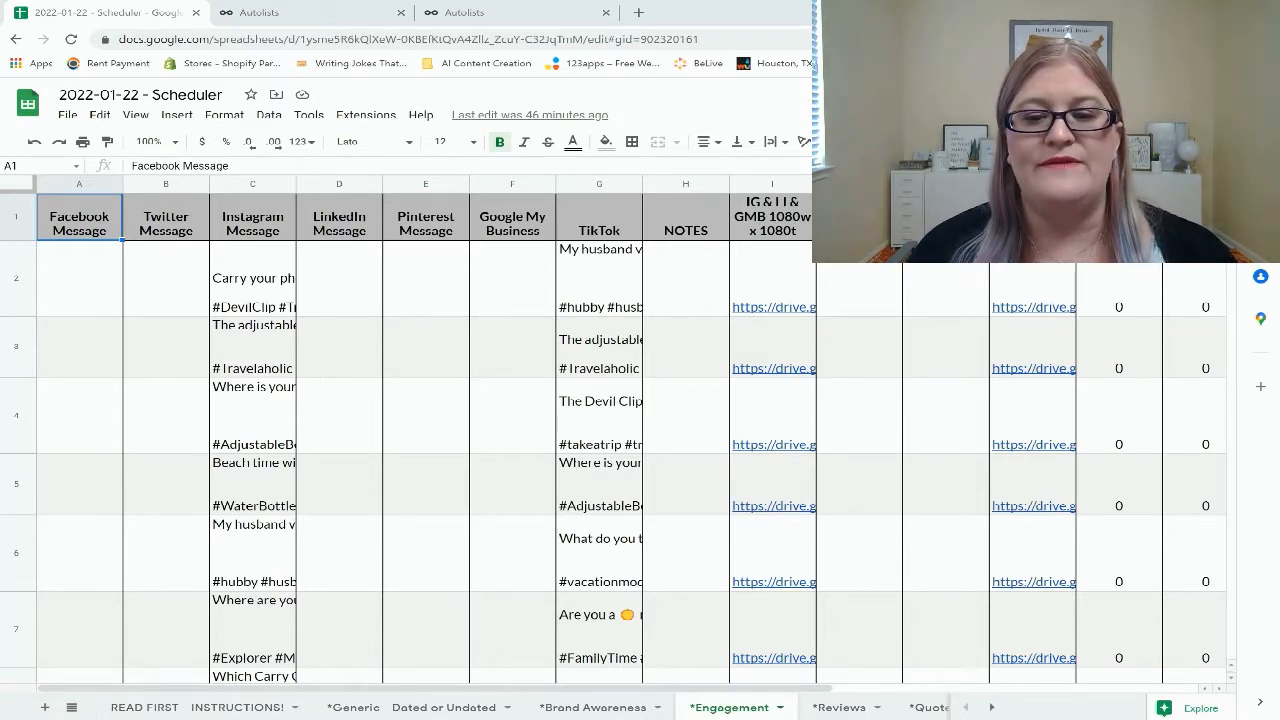
Download the ENG - IG sheet as a Comma Separated Values (.csv) file
click(992, 707)
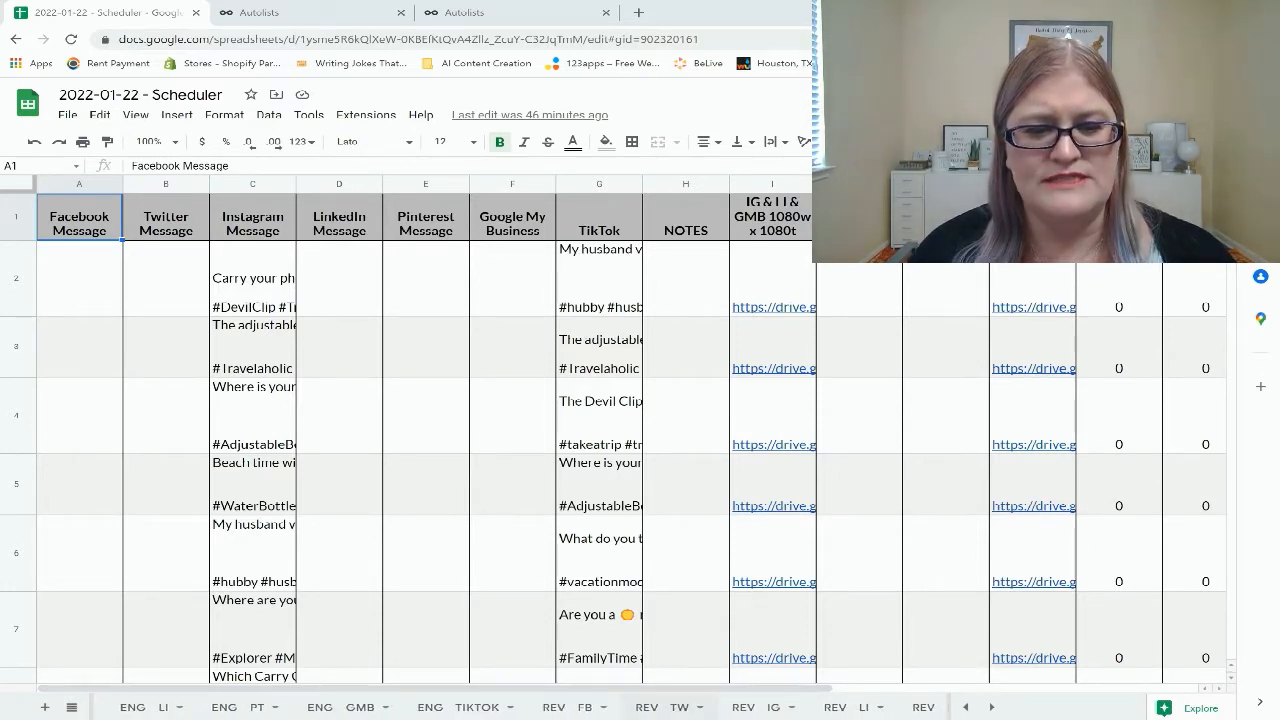
click(966, 707)
click(966, 707)
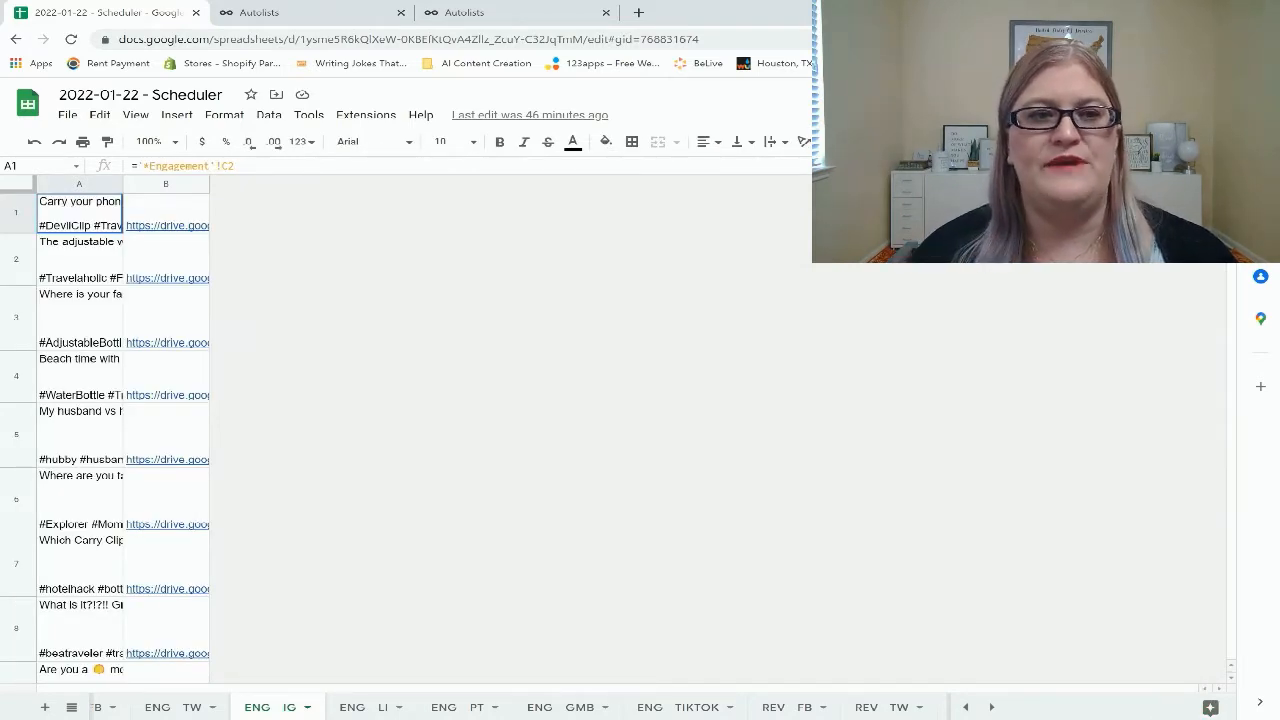
click(67, 115)
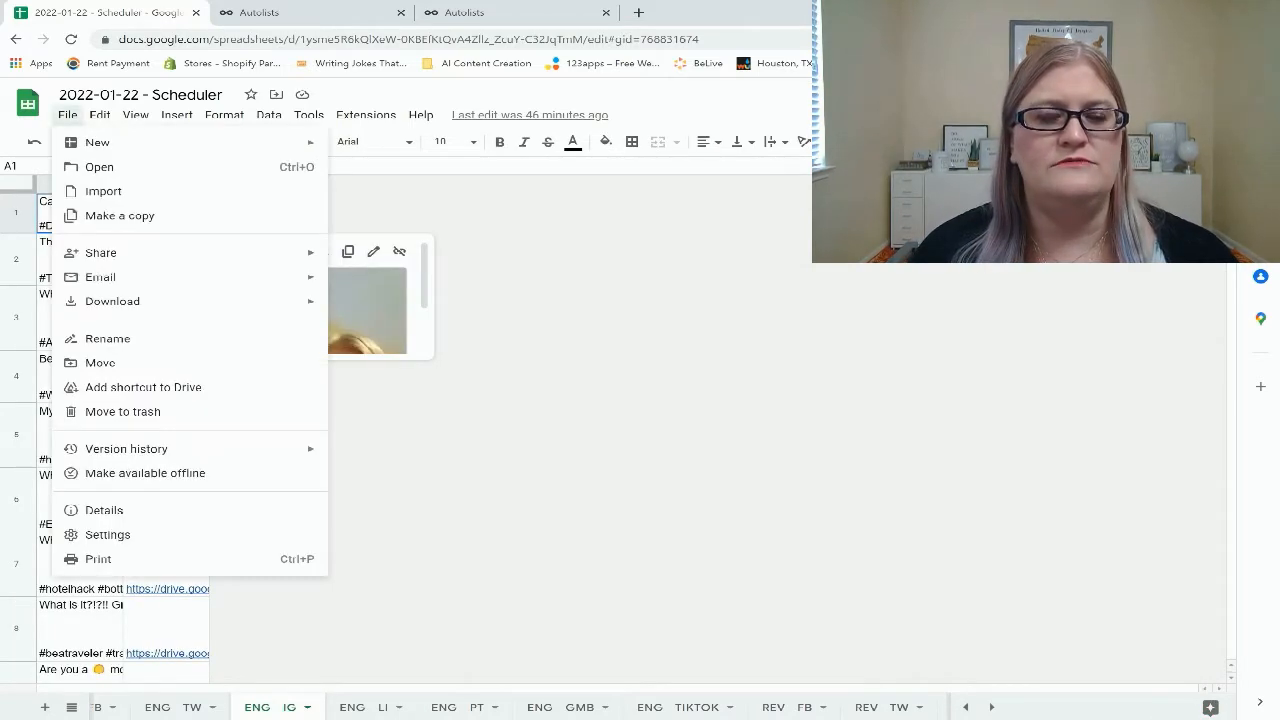
mouse_move(112, 301)
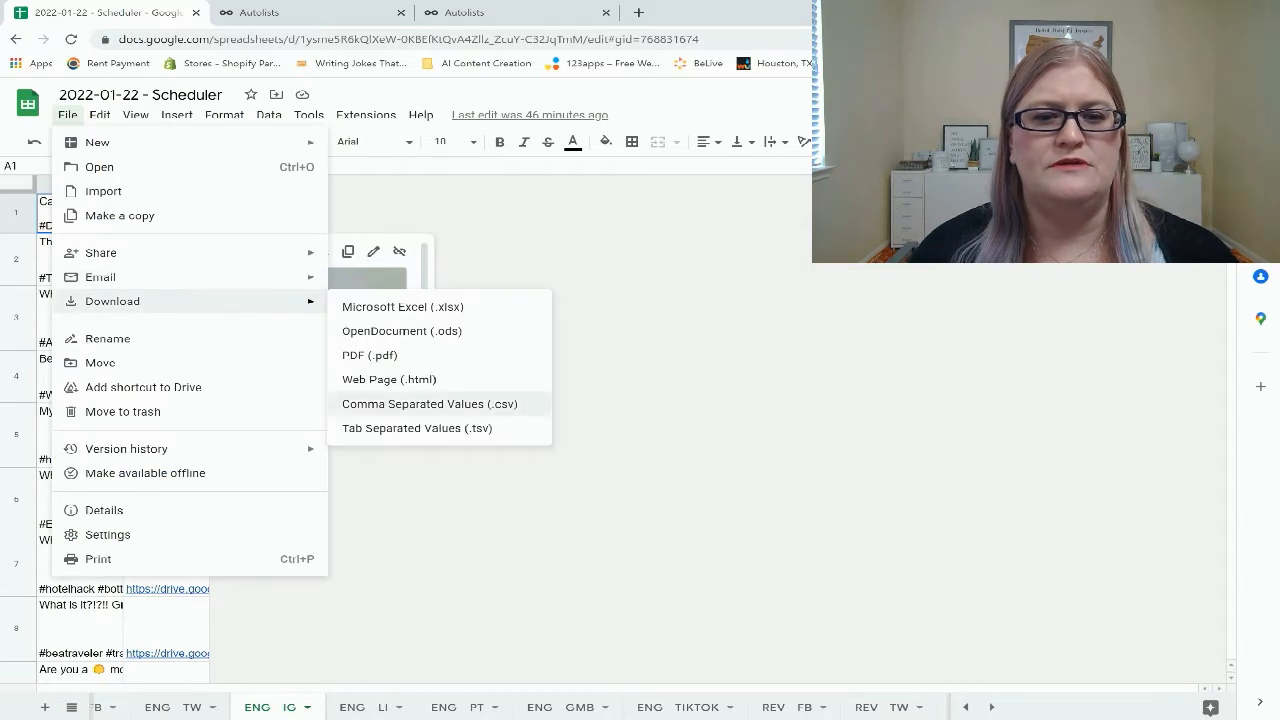
click(430, 404)
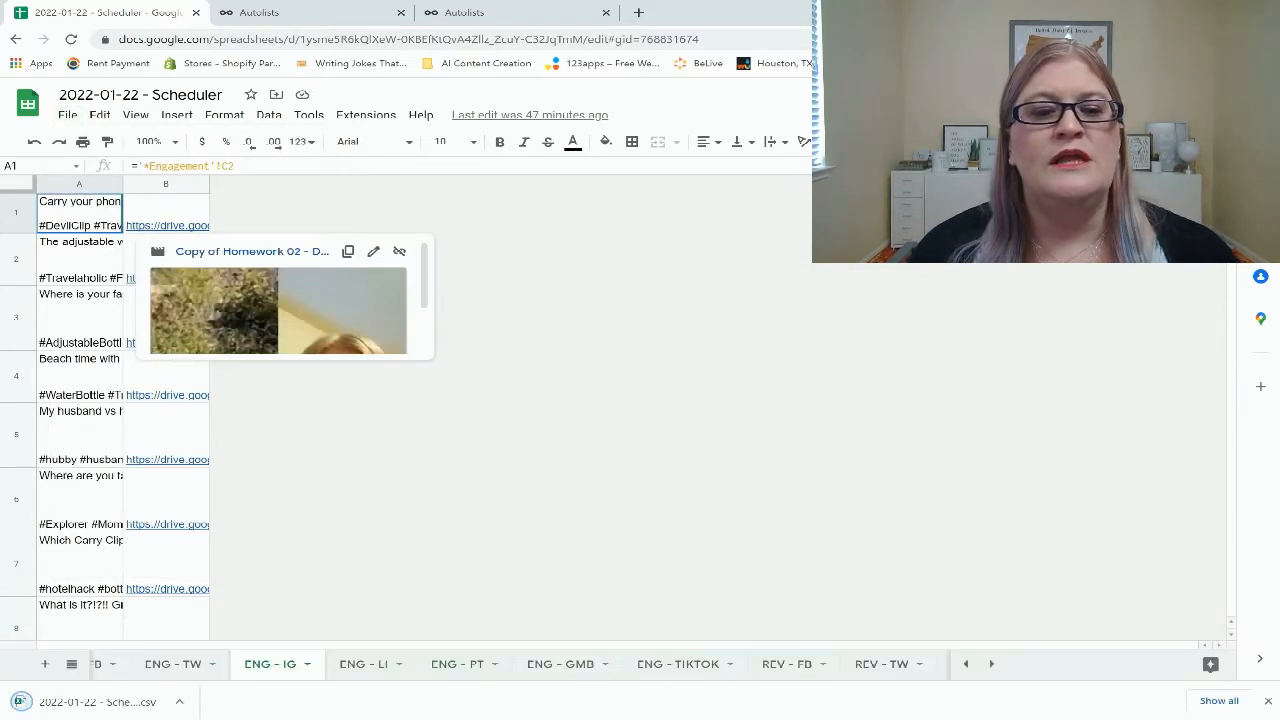
Switch to the *Engagement sheet and select the cells from A2 through L999
scroll(385, 664, up, 5)
scroll(500, 664, up, 10)
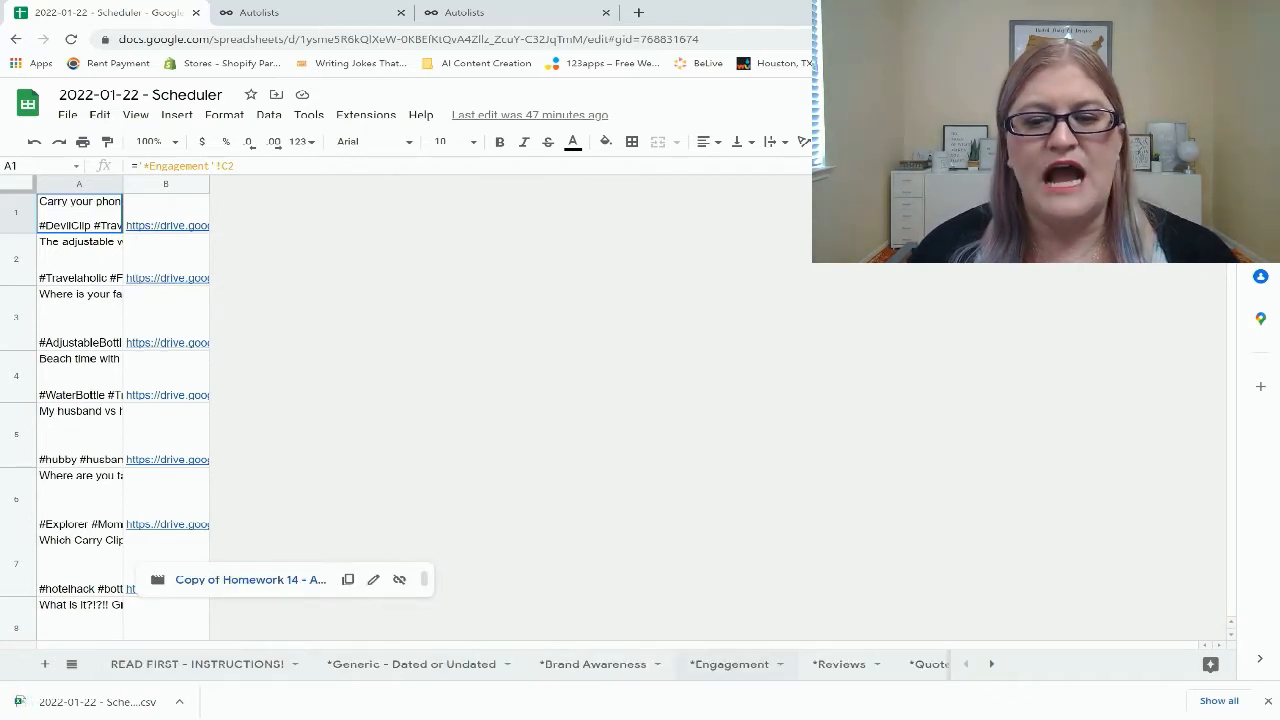
click(730, 664)
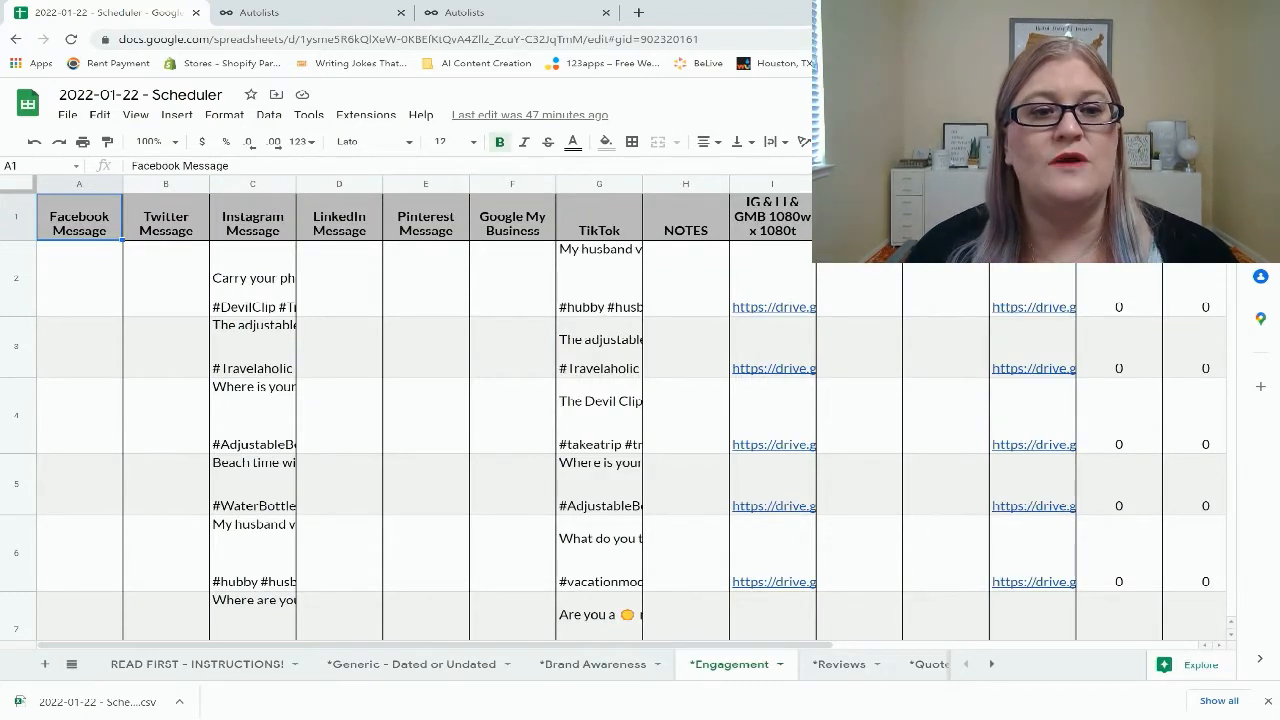
click(79, 279)
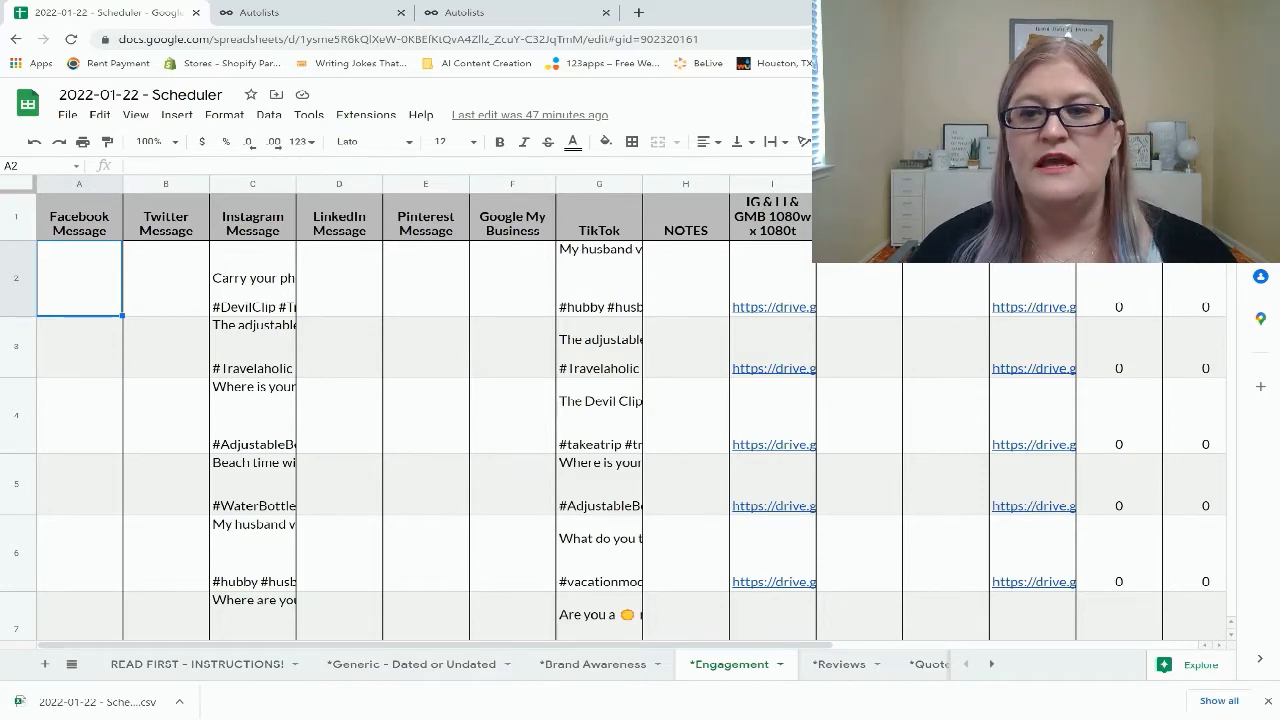
mouse_move(774, 306)
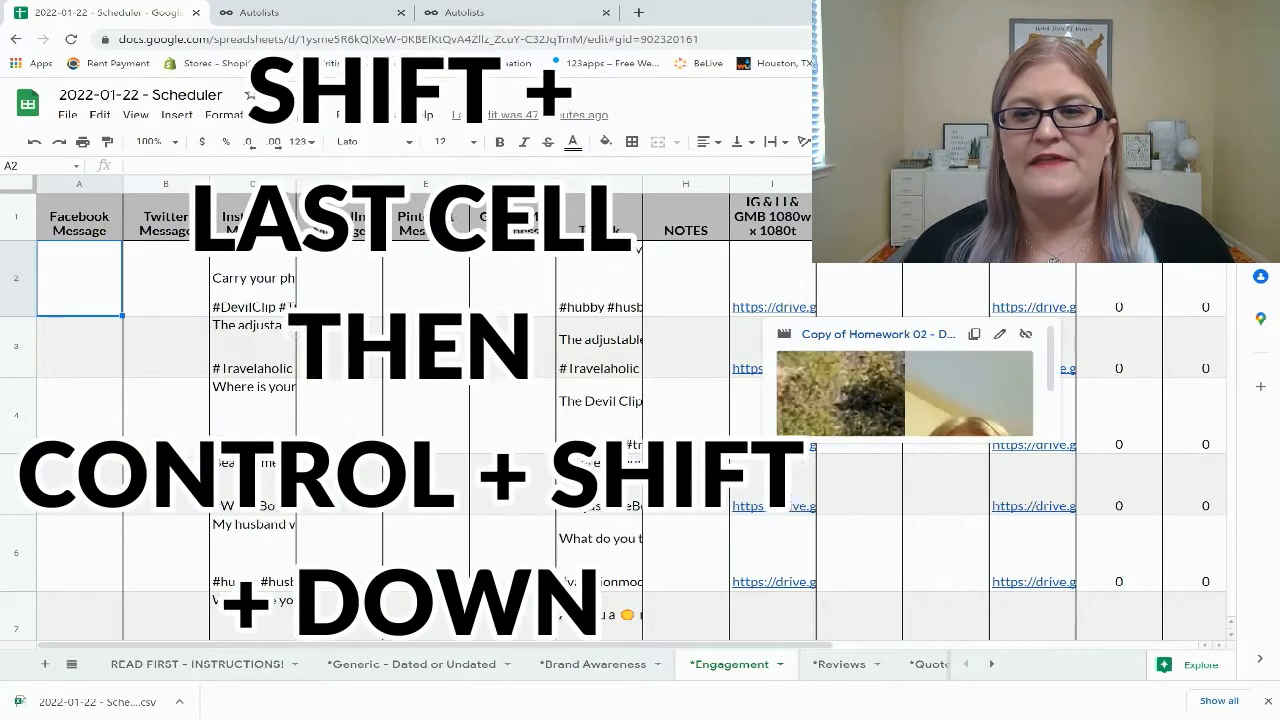
shift+click(1032, 292)
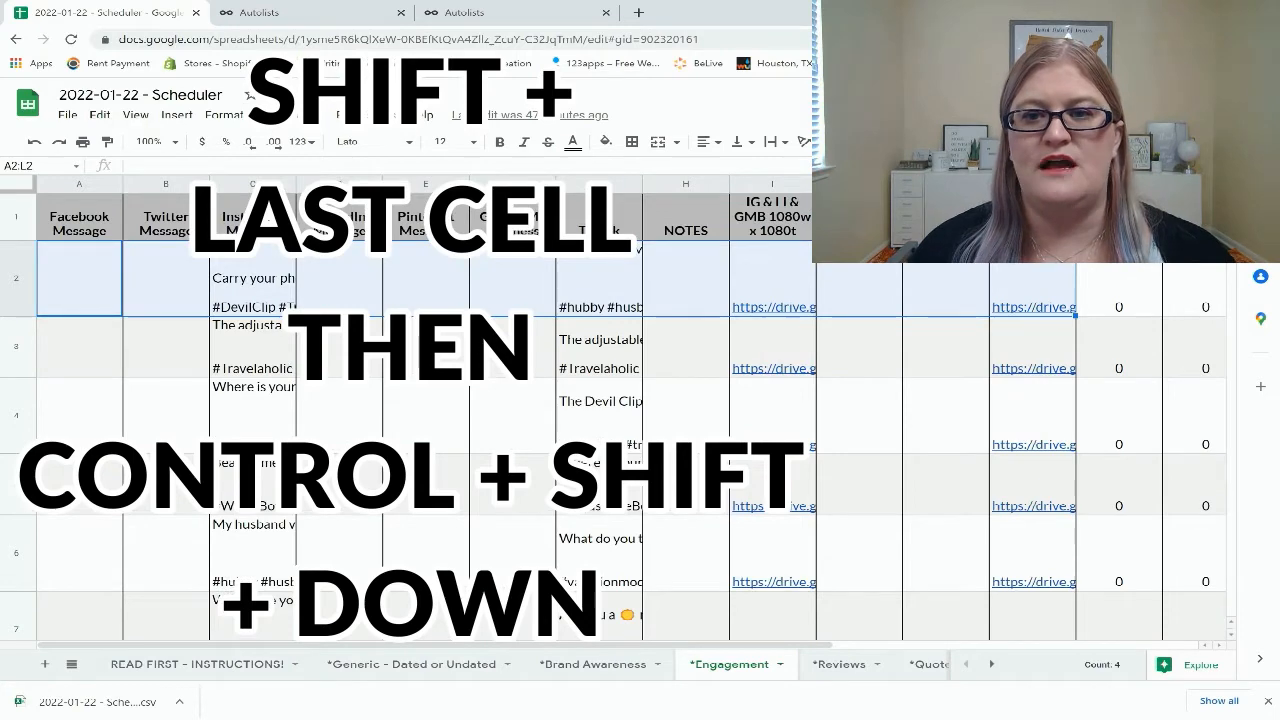
mouse_move(1033, 425)
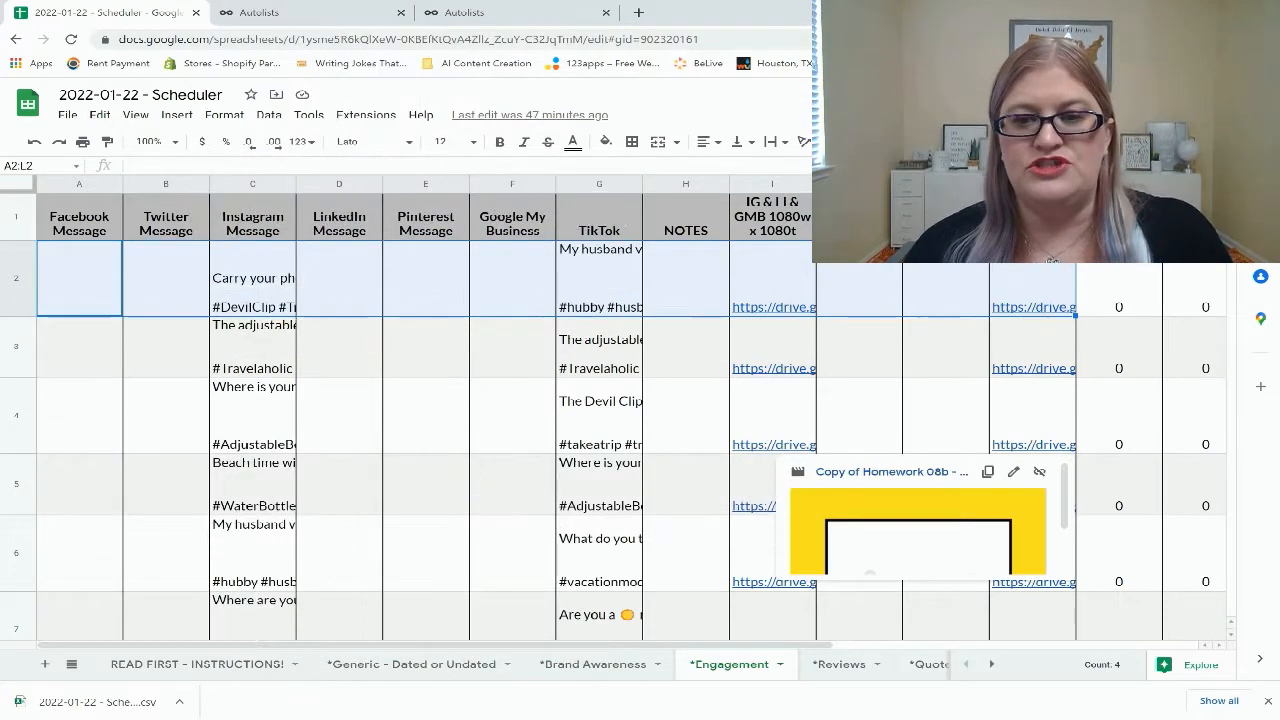
key(ctrl+shift+Down)
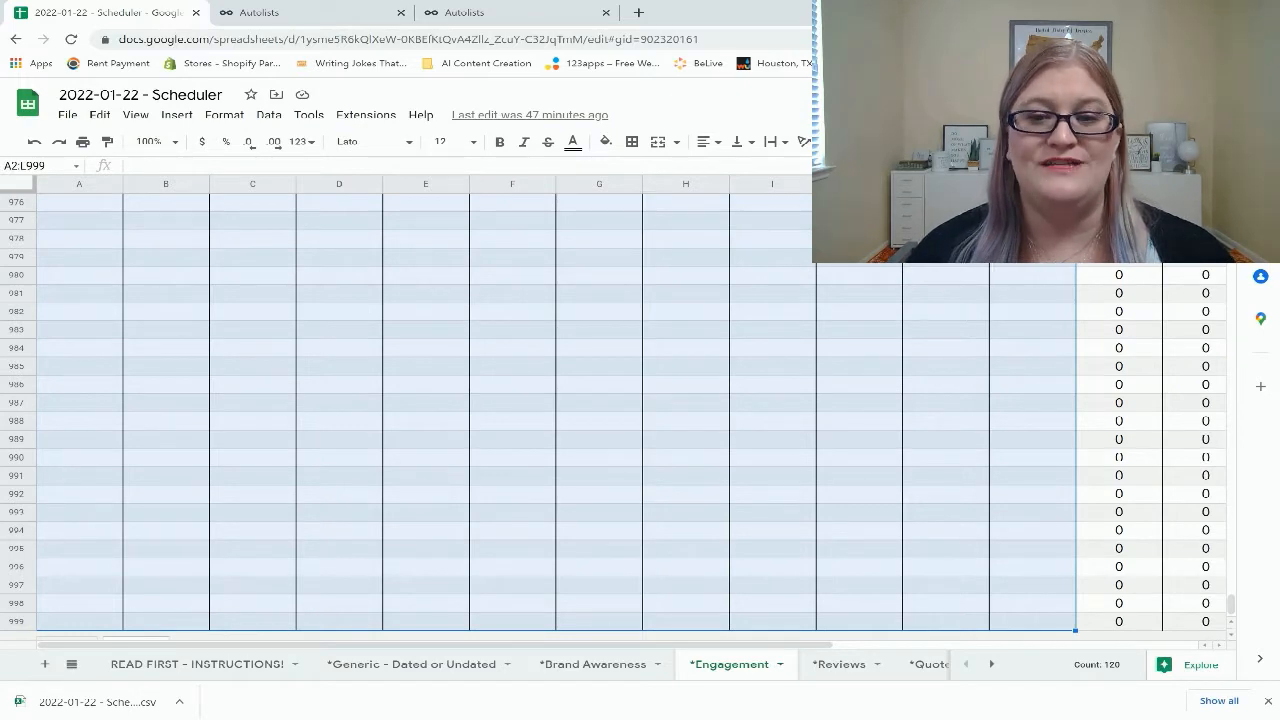
Select only the filled rows, cells A2 through L31, on the *Engagement sheet
scroll(632, 415, up, 19)
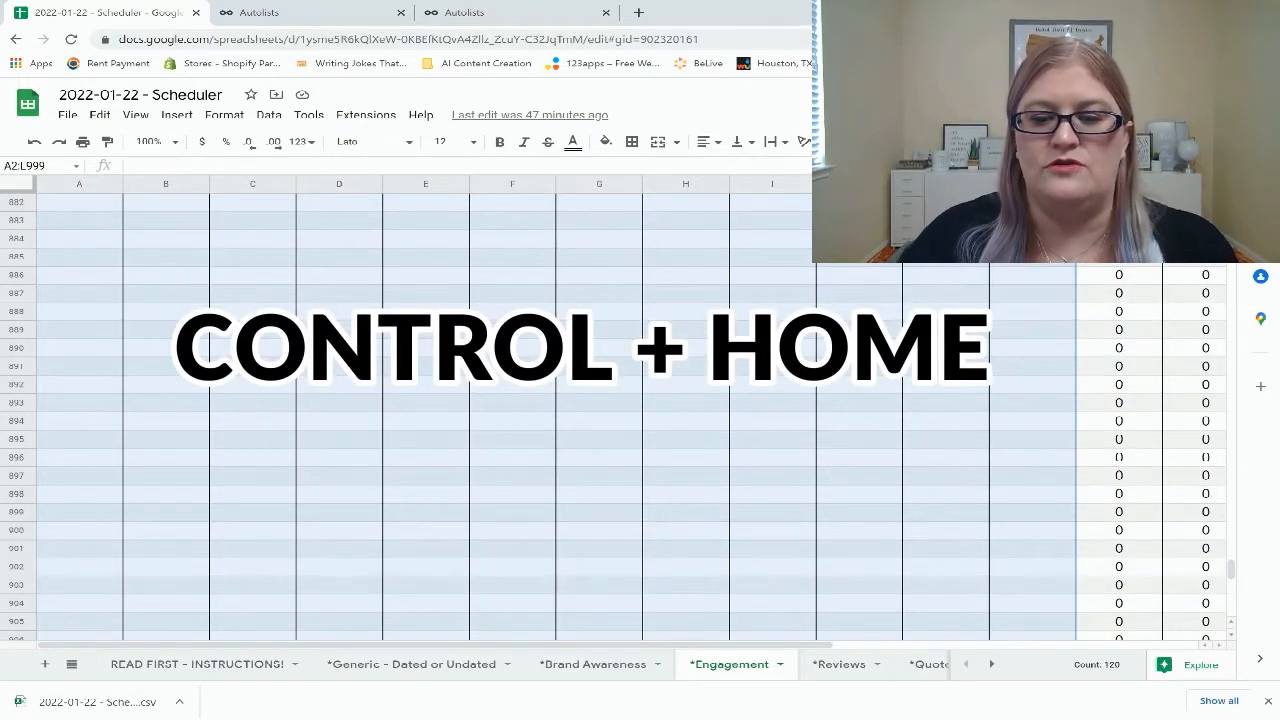
key(ctrl+Home)
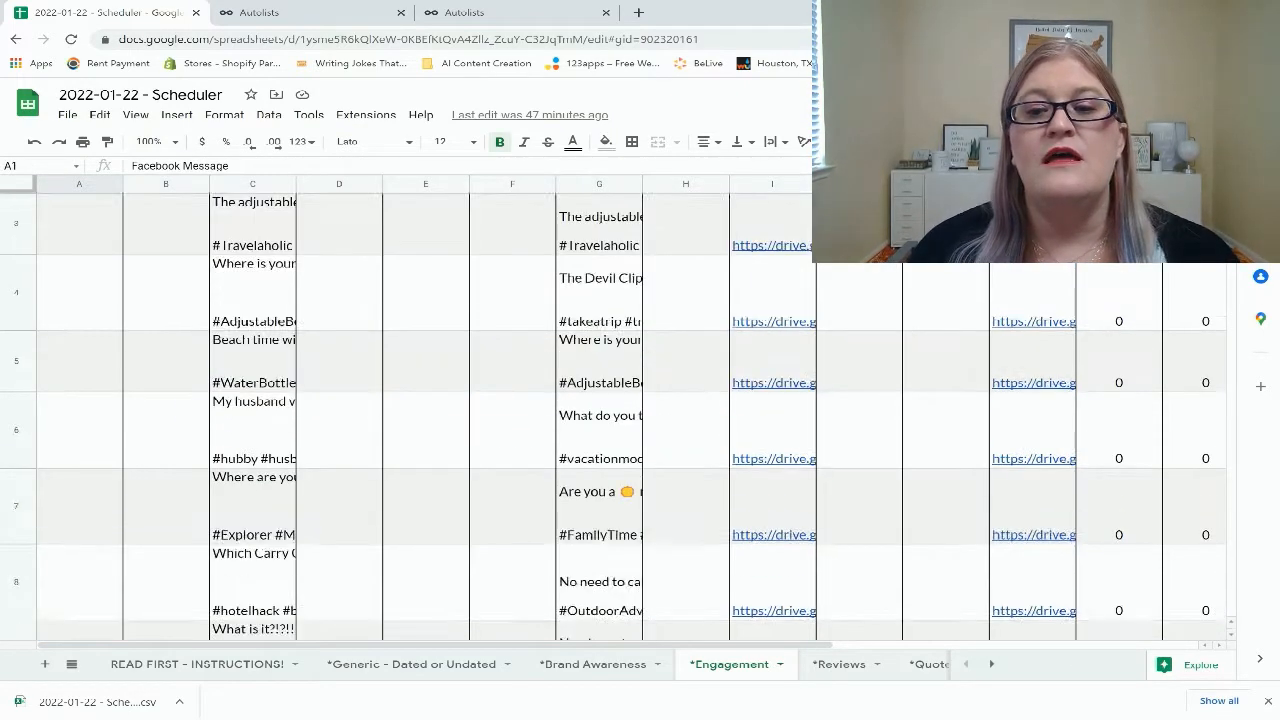
scroll(632, 415, down, 15)
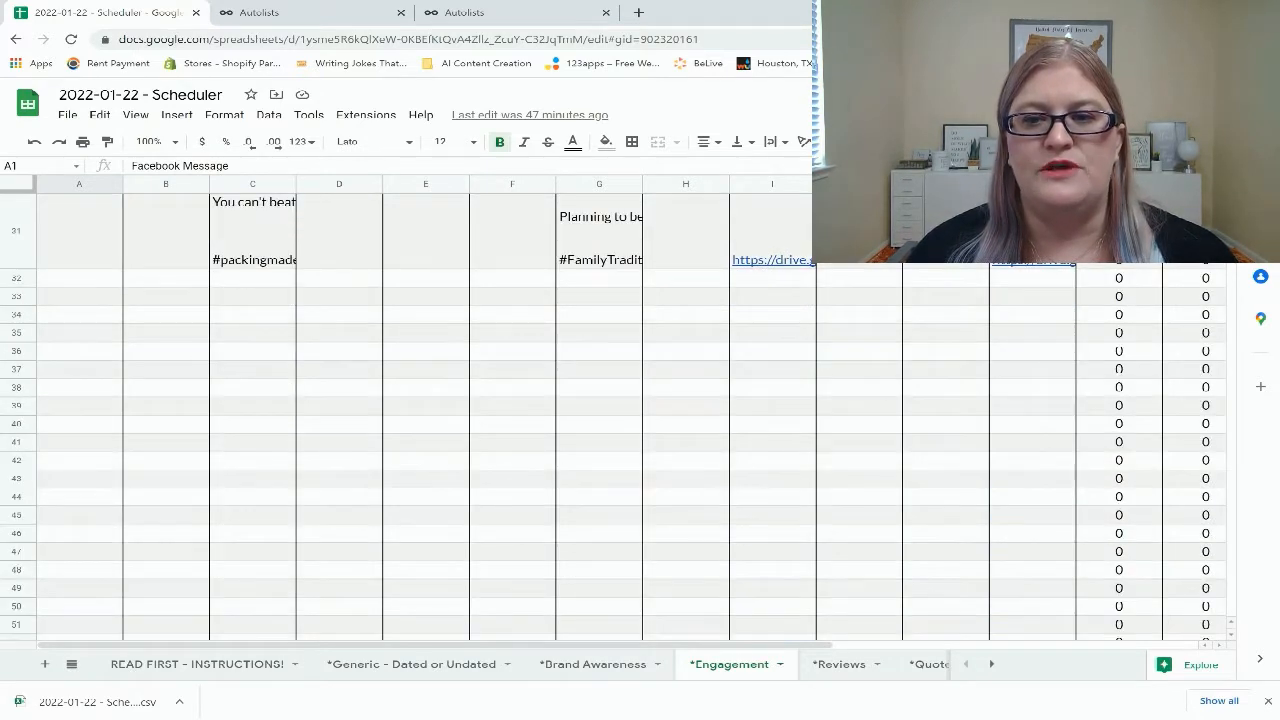
scroll(632, 415, up, 5)
scroll(632, 415, down, 2)
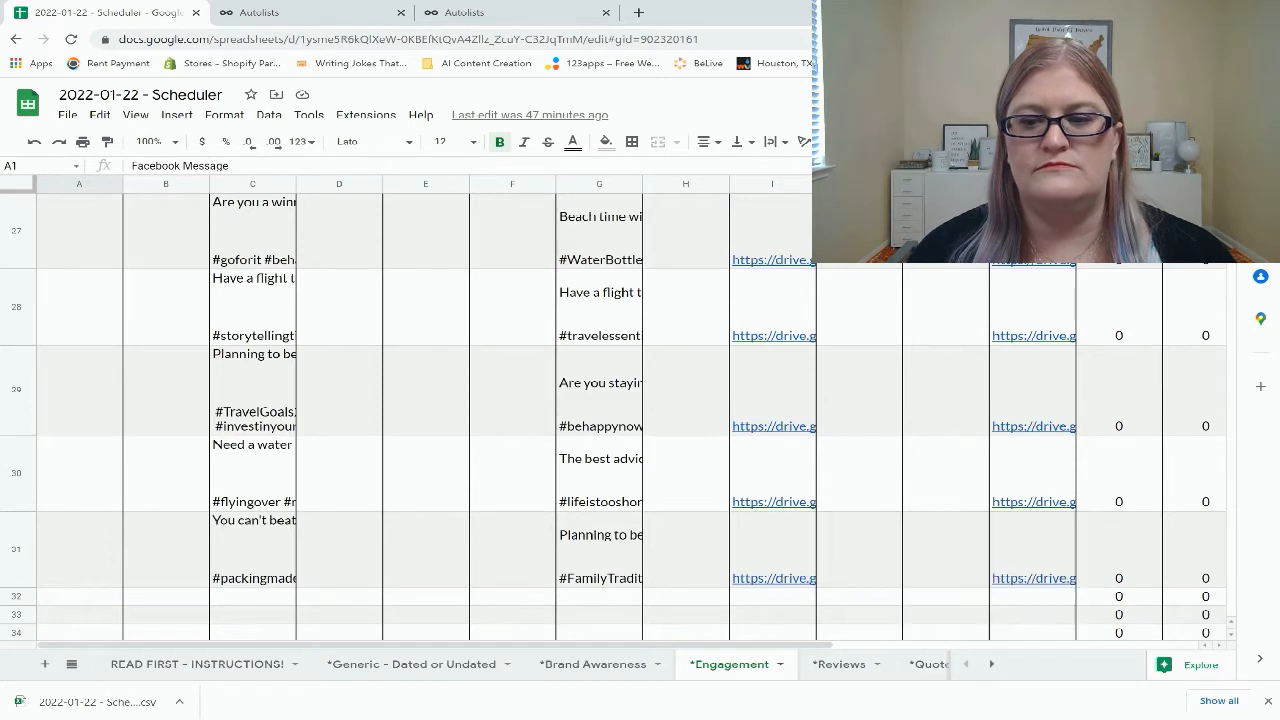
click(1119, 550)
click(1032, 550)
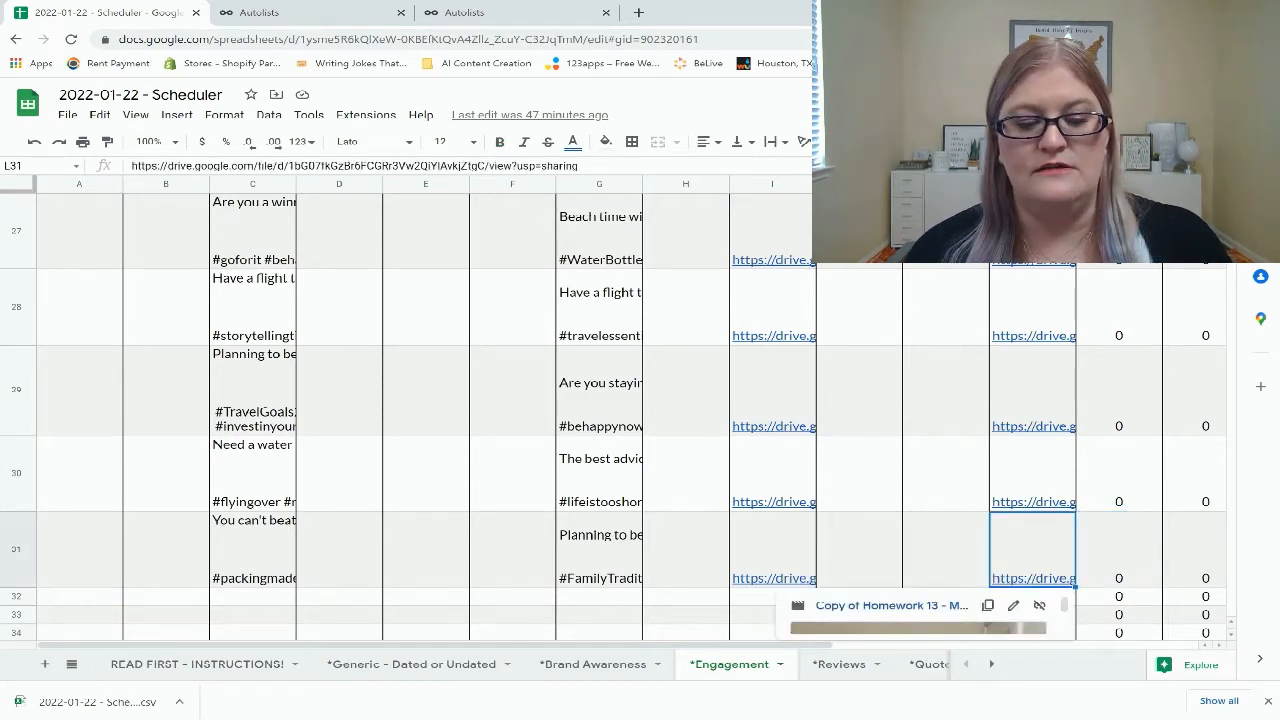
key(ctrl+shift+Left)
key(ctrl+shift+Left)
key(ctrl+shift+Left)
key(ctrl+shift+Left)
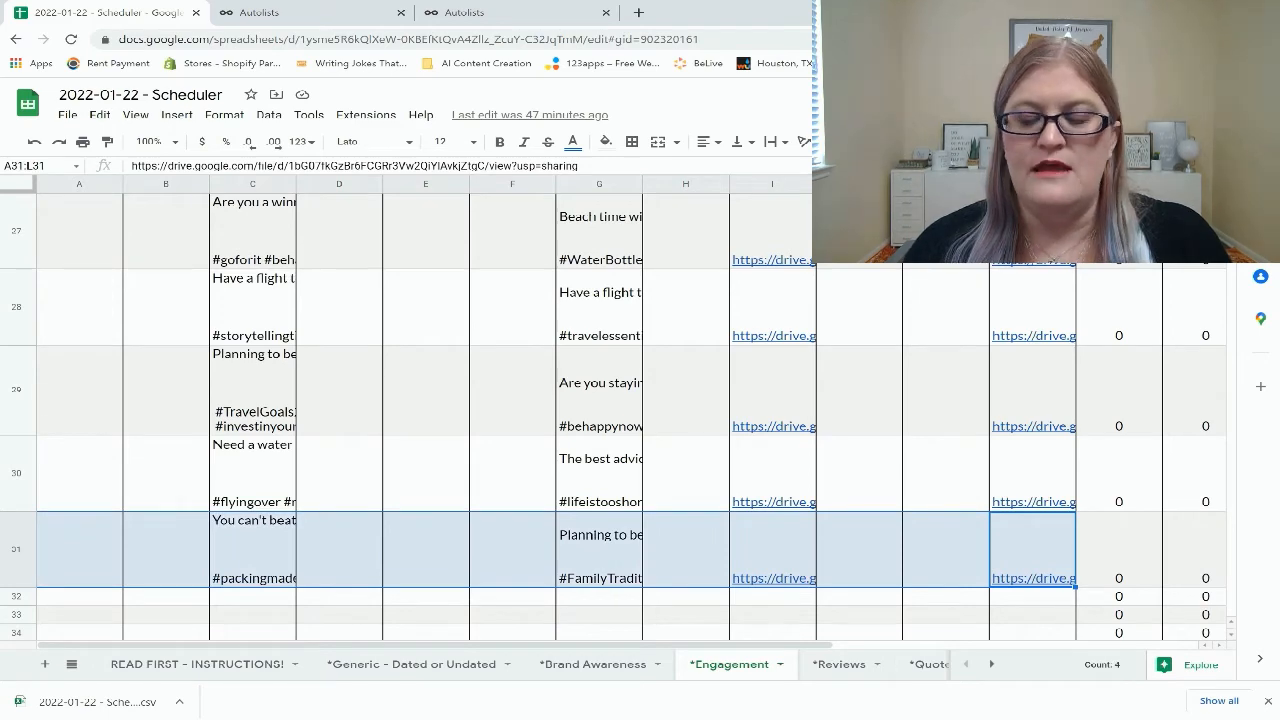
key(ctrl+shift+Up)
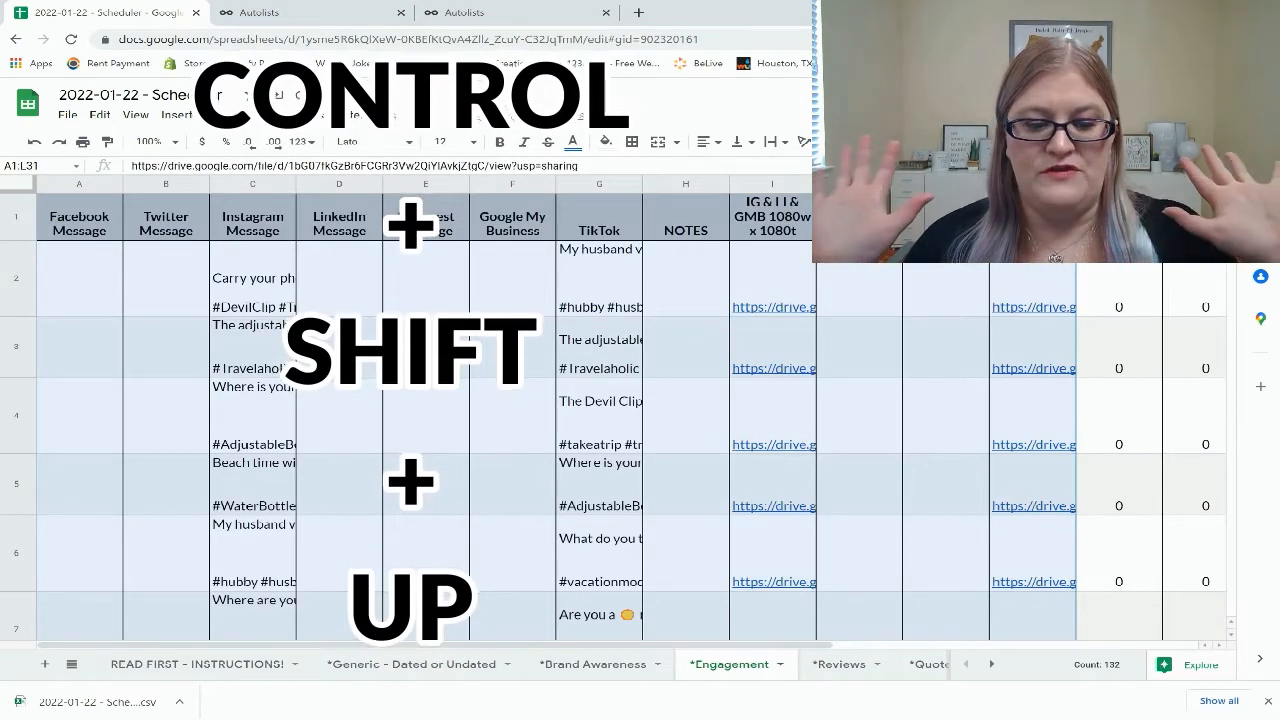
key(shift+Down)
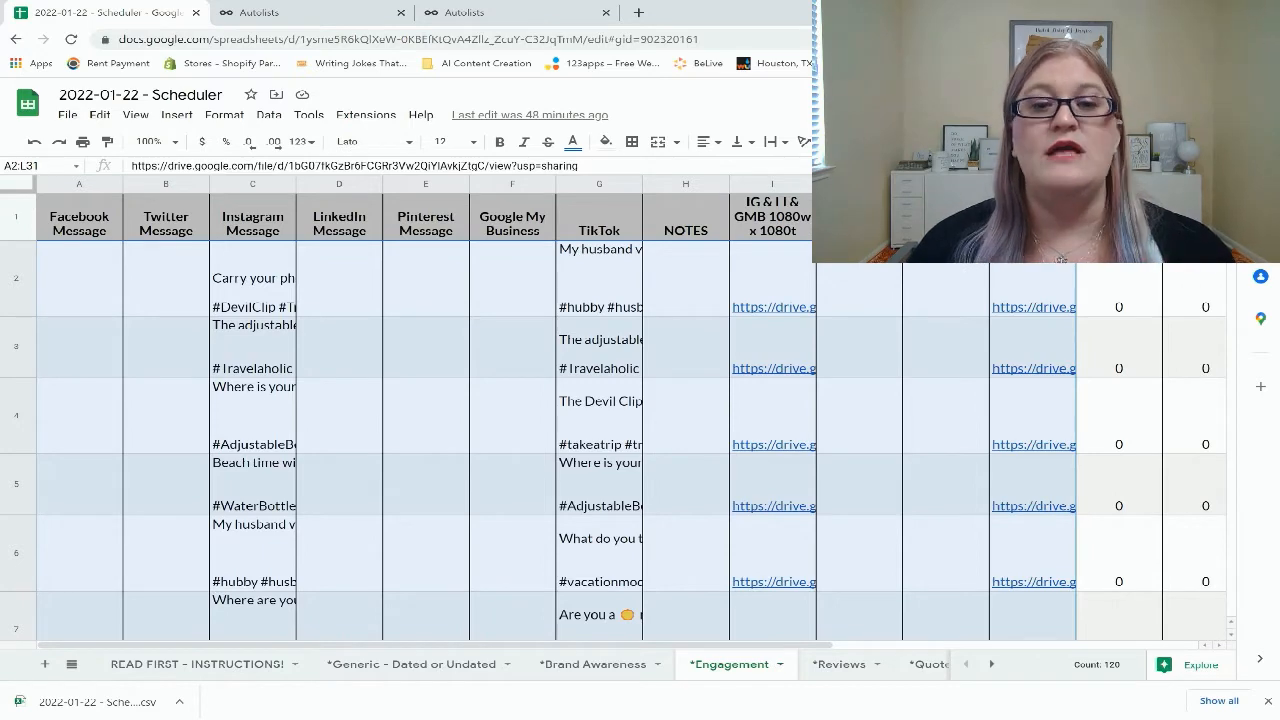
Reselect cells A2 through L31 and randomize the range's row order
click(513, 347)
scroll(513, 400, down, 6)
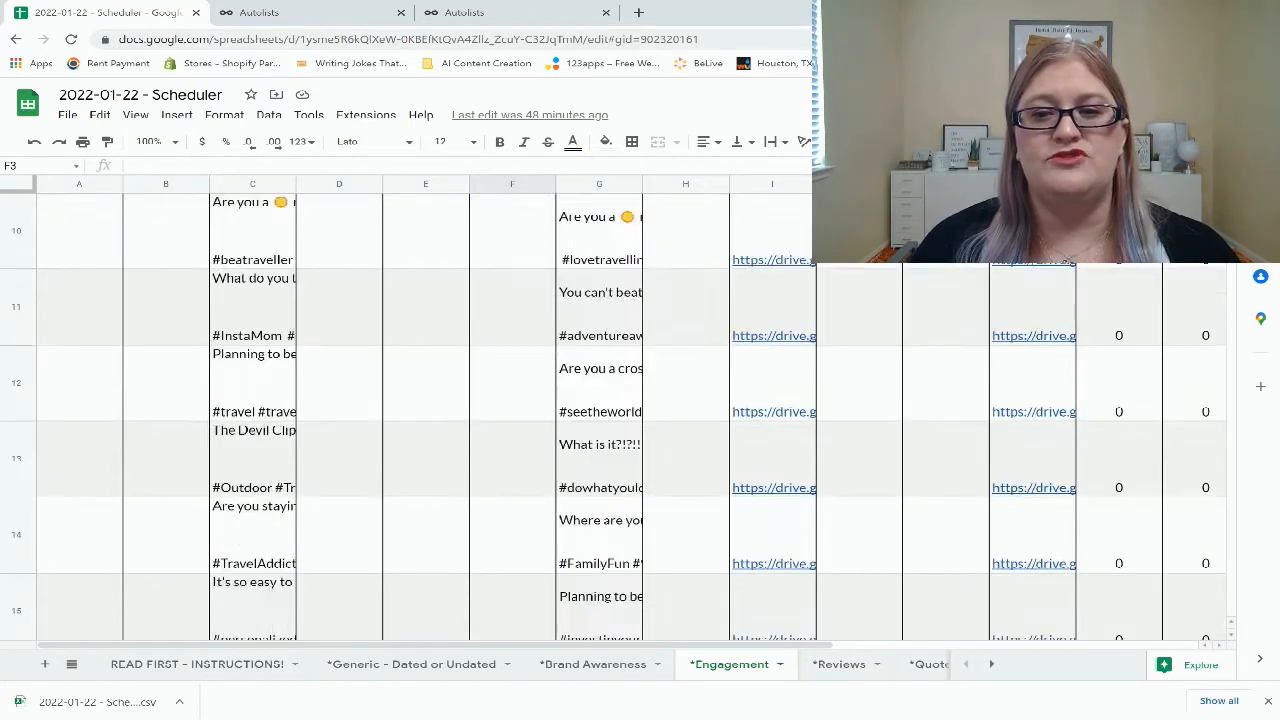
scroll(513, 400, down, 15)
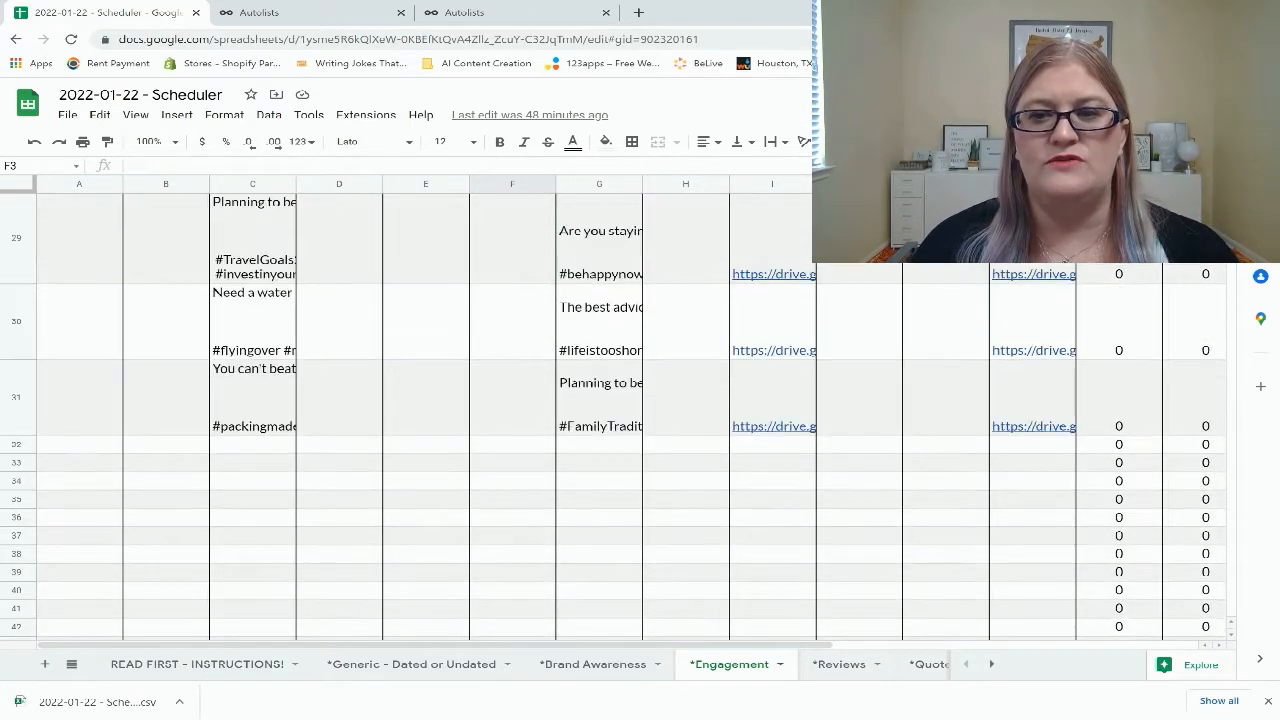
drag(1032, 397, 80, 268)
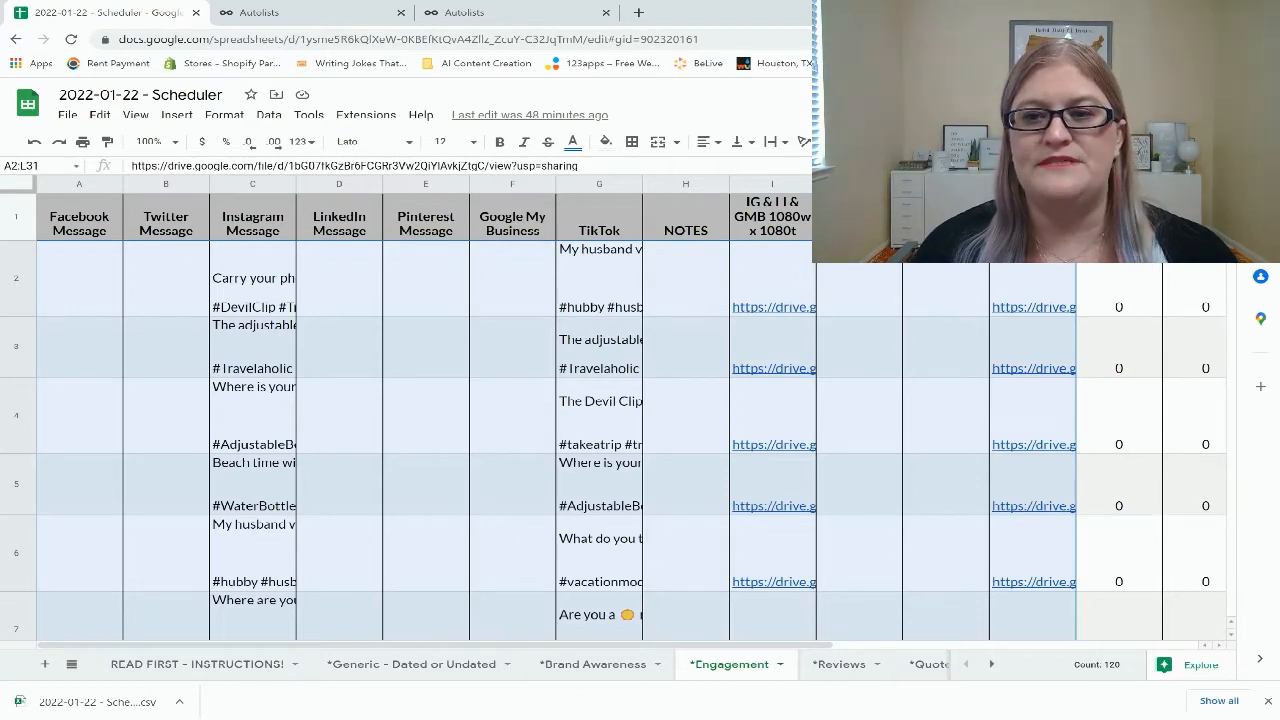
scroll(640, 440, right, 5)
scroll(640, 440, left, 5)
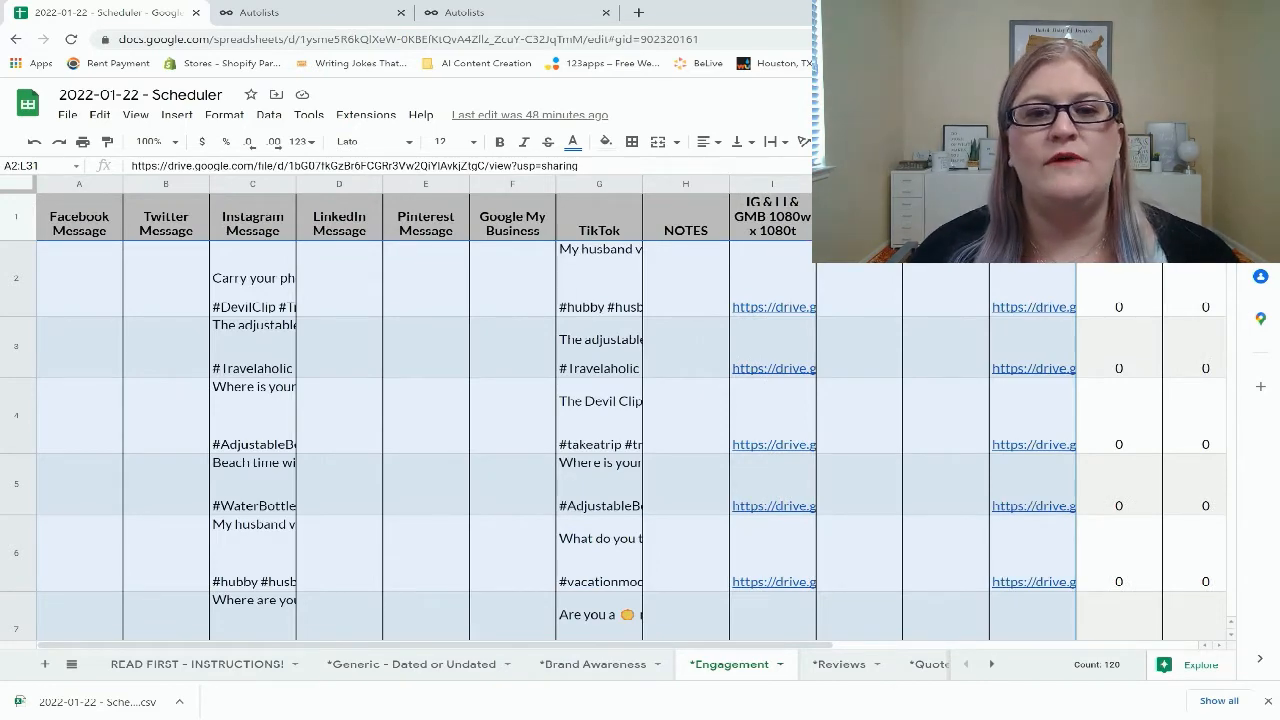
right_click(457, 260)
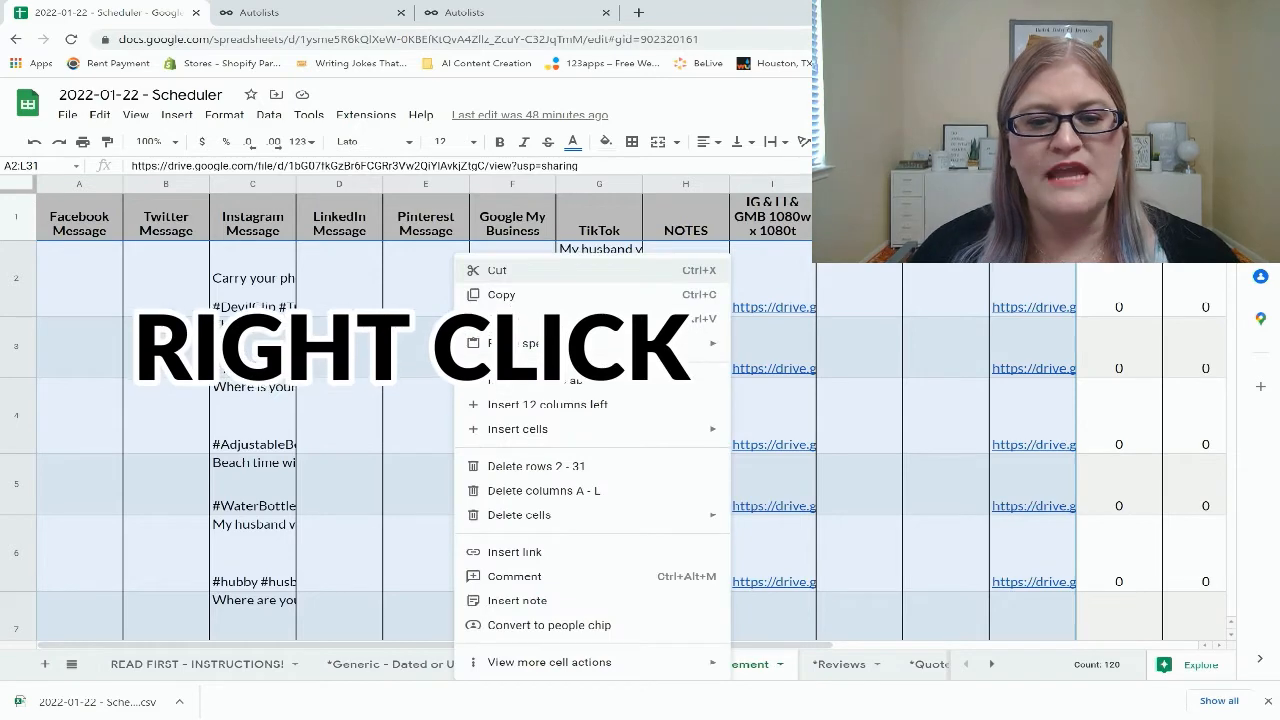
mouse_move(549, 662)
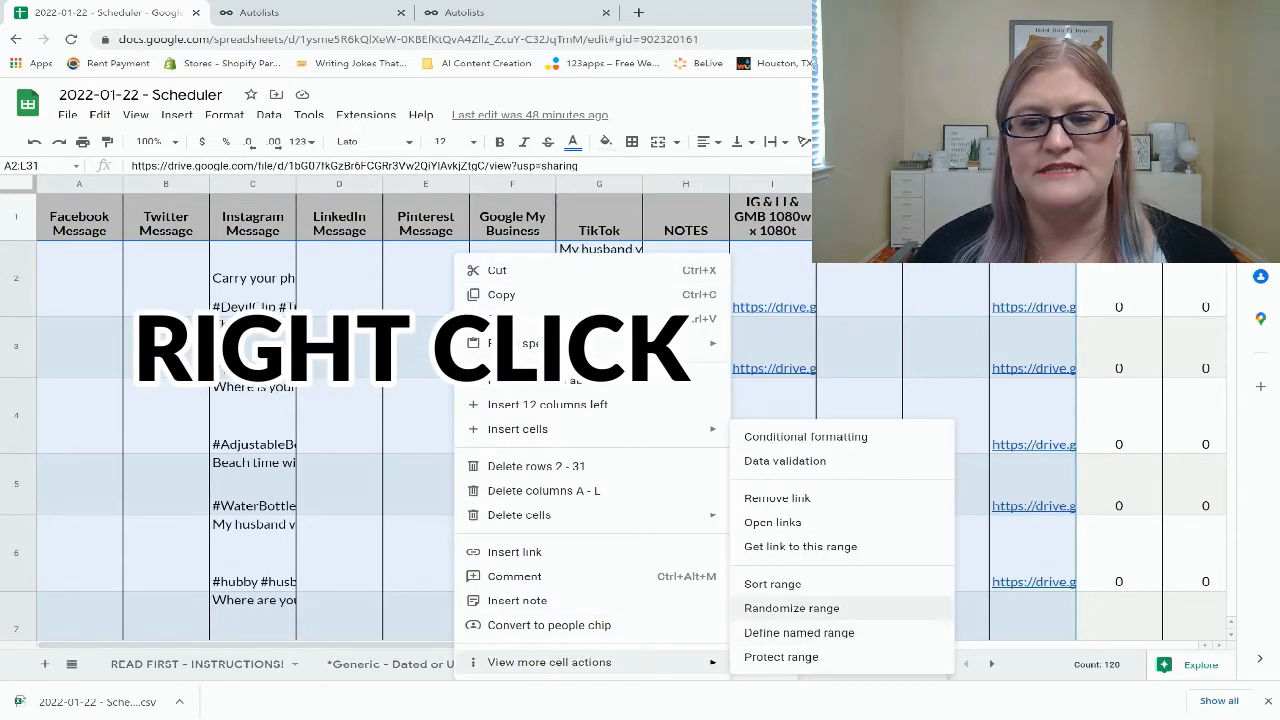
click(791, 608)
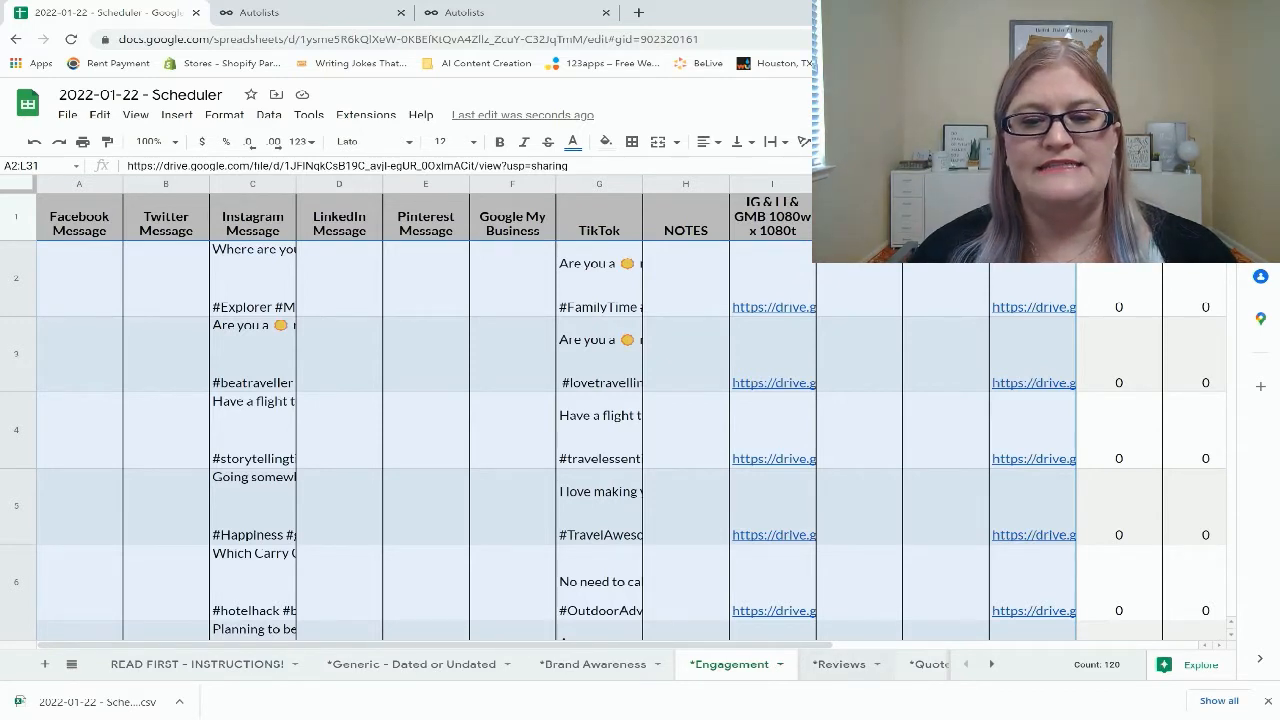
Download the ENG - TIKTOK sheet as a Comma Separated Values (.csv) file
scroll(838, 664, down, 12)
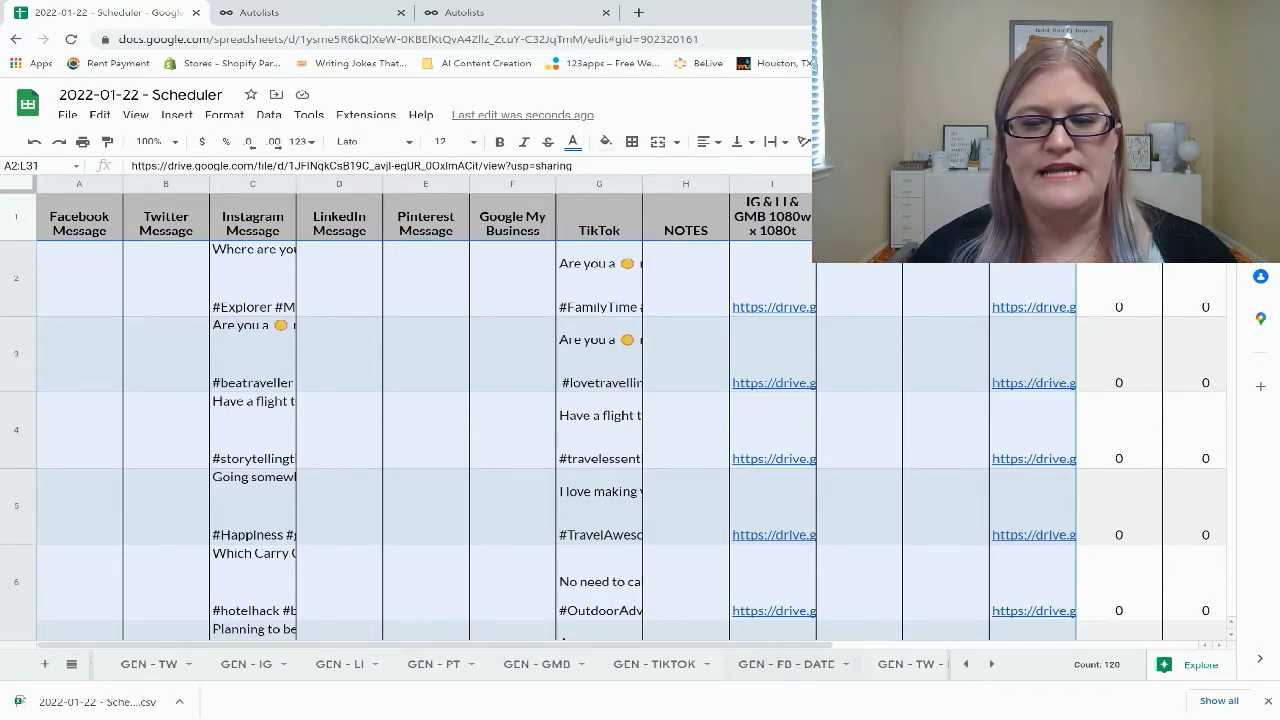
scroll(520, 664, down, 10)
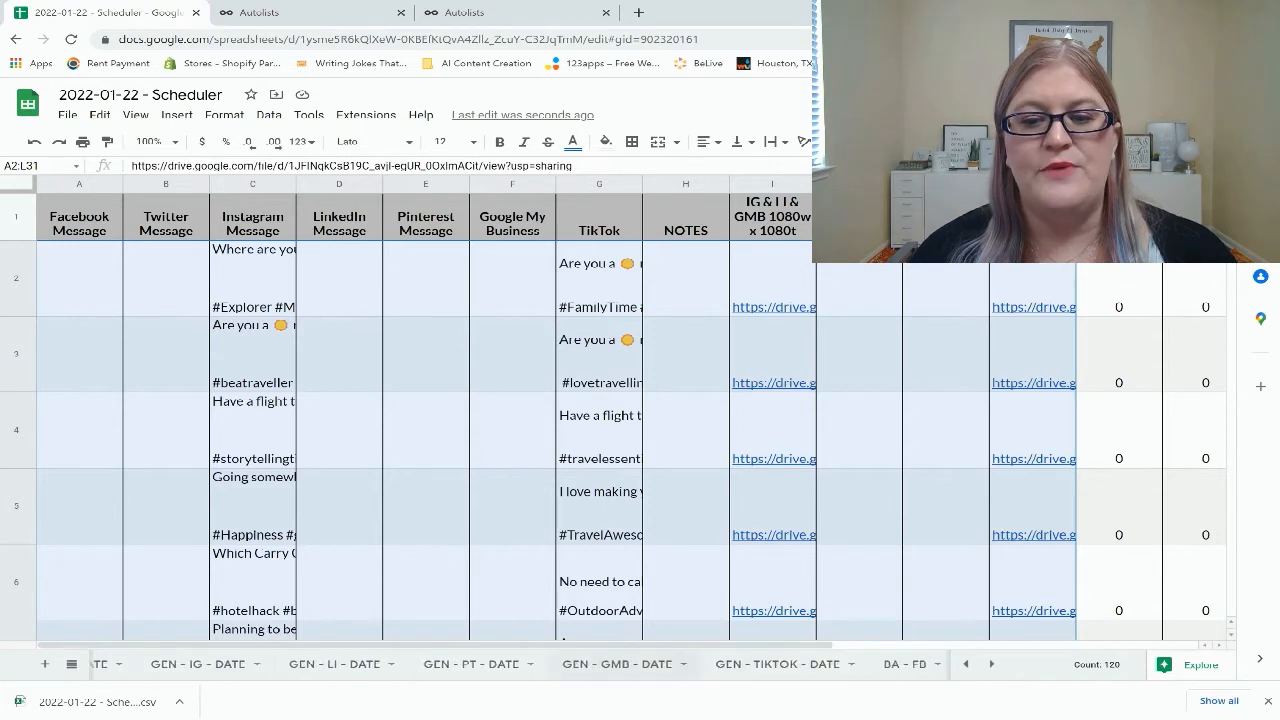
scroll(520, 664, down, 4)
scroll(520, 664, down, 3)
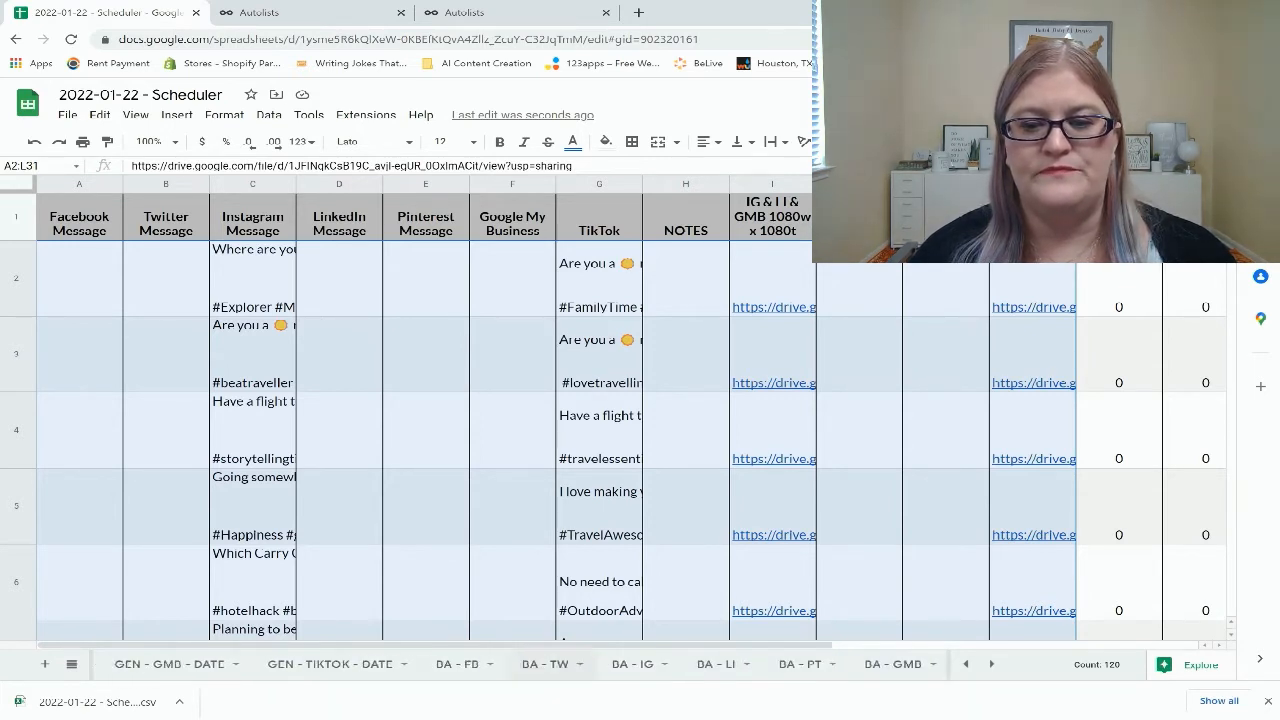
scroll(520, 664, down, 8)
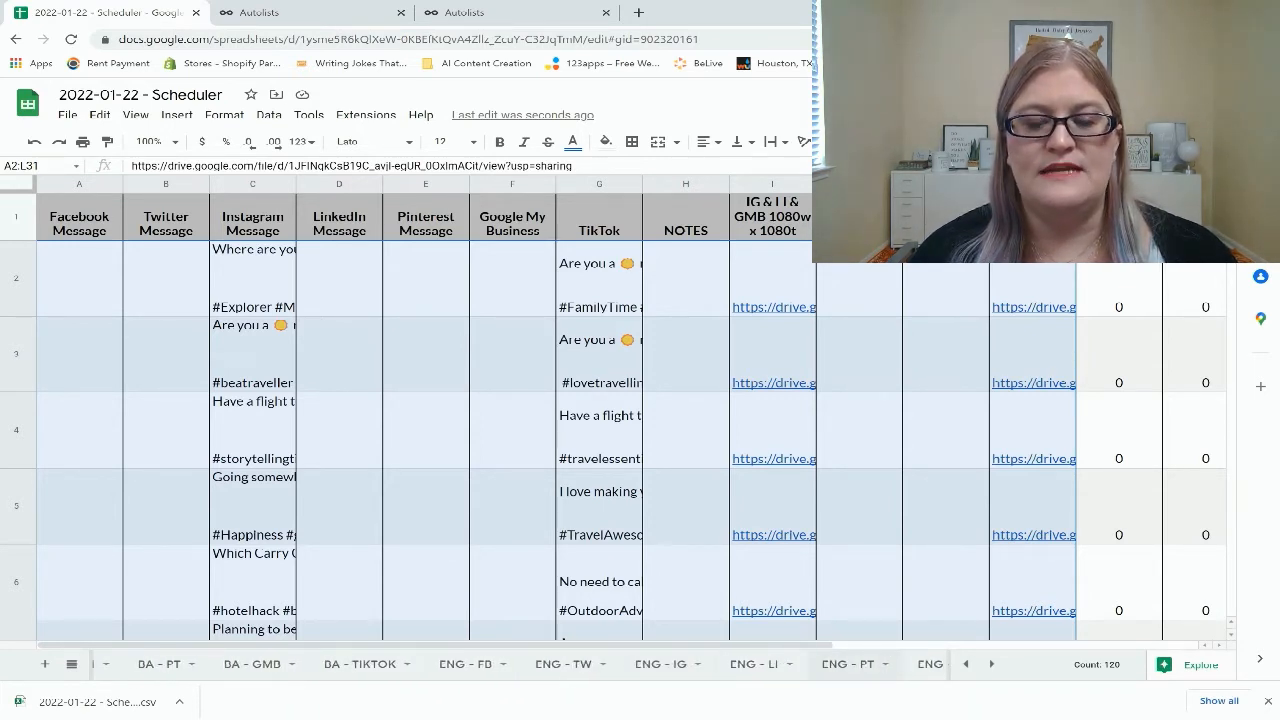
scroll(520, 664, down, 5)
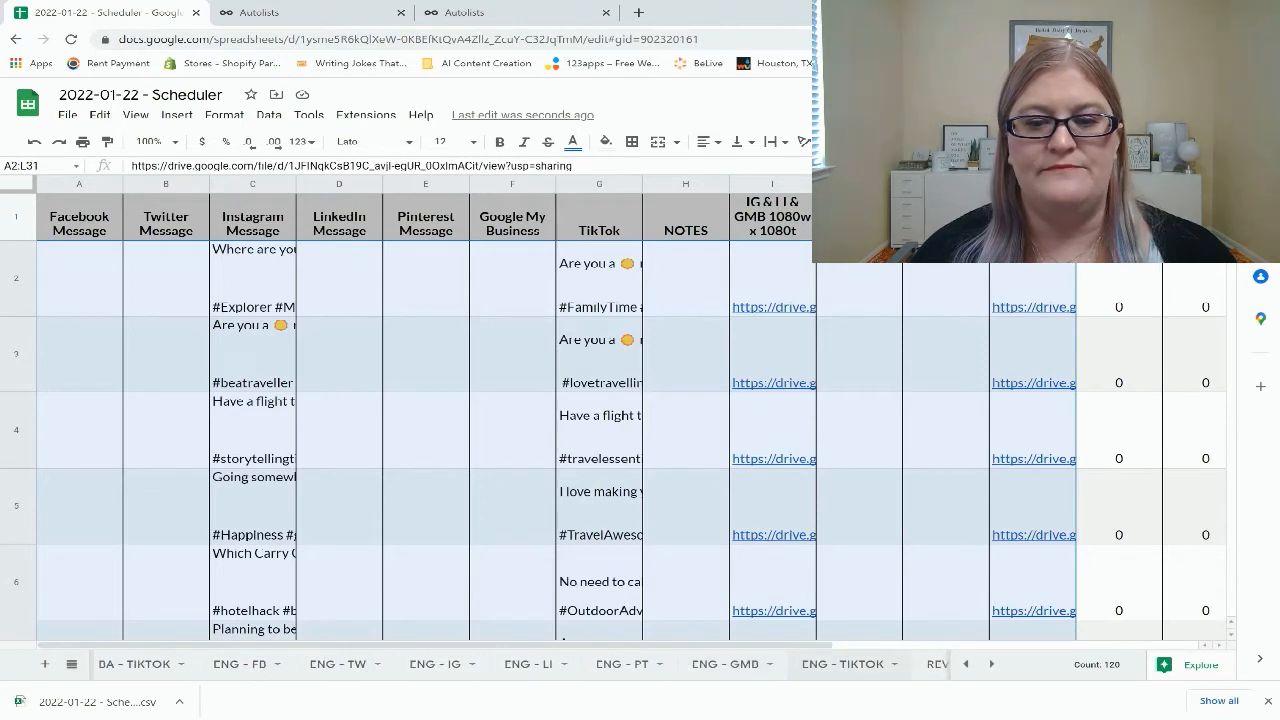
click(843, 664)
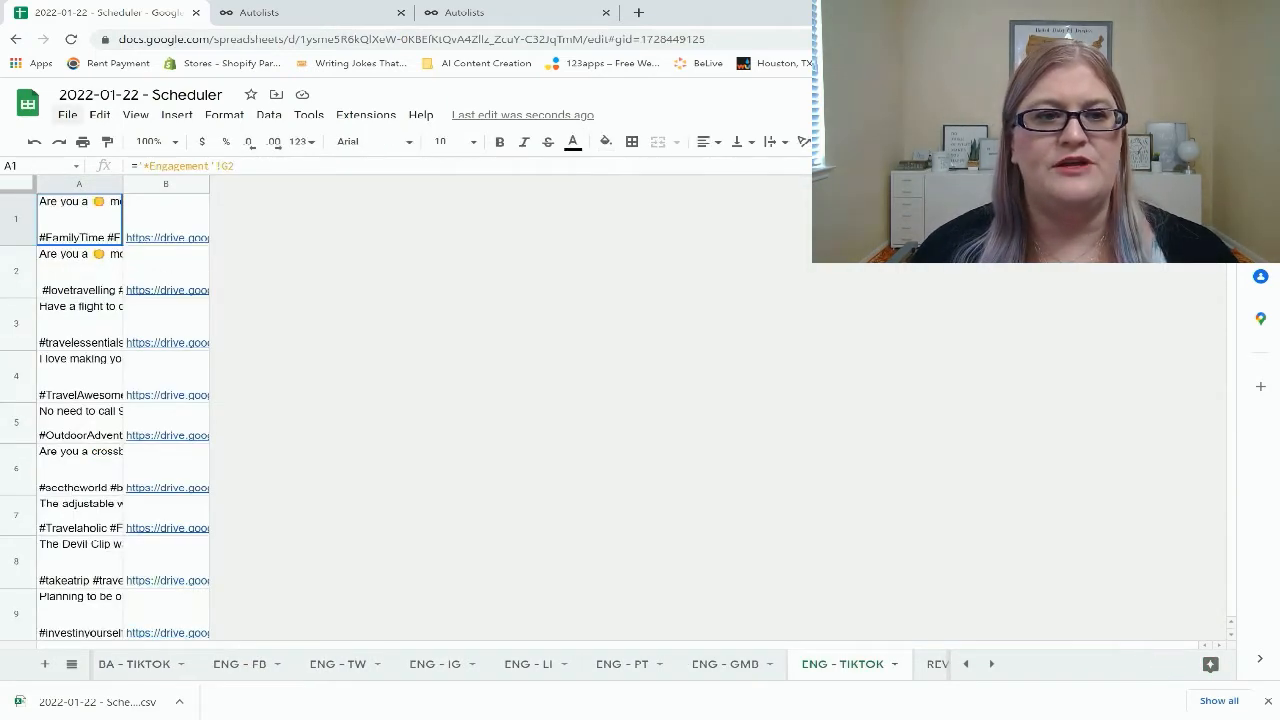
key(alt+f)
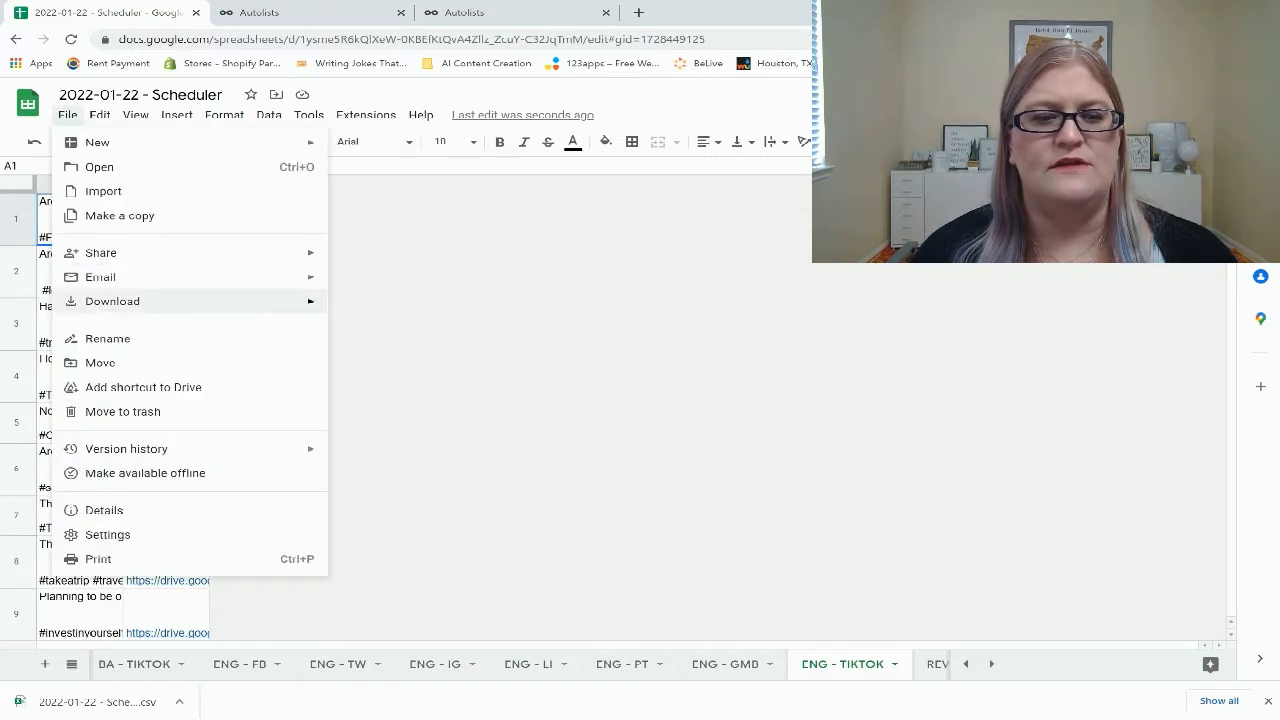
mouse_move(113, 301)
click(430, 404)
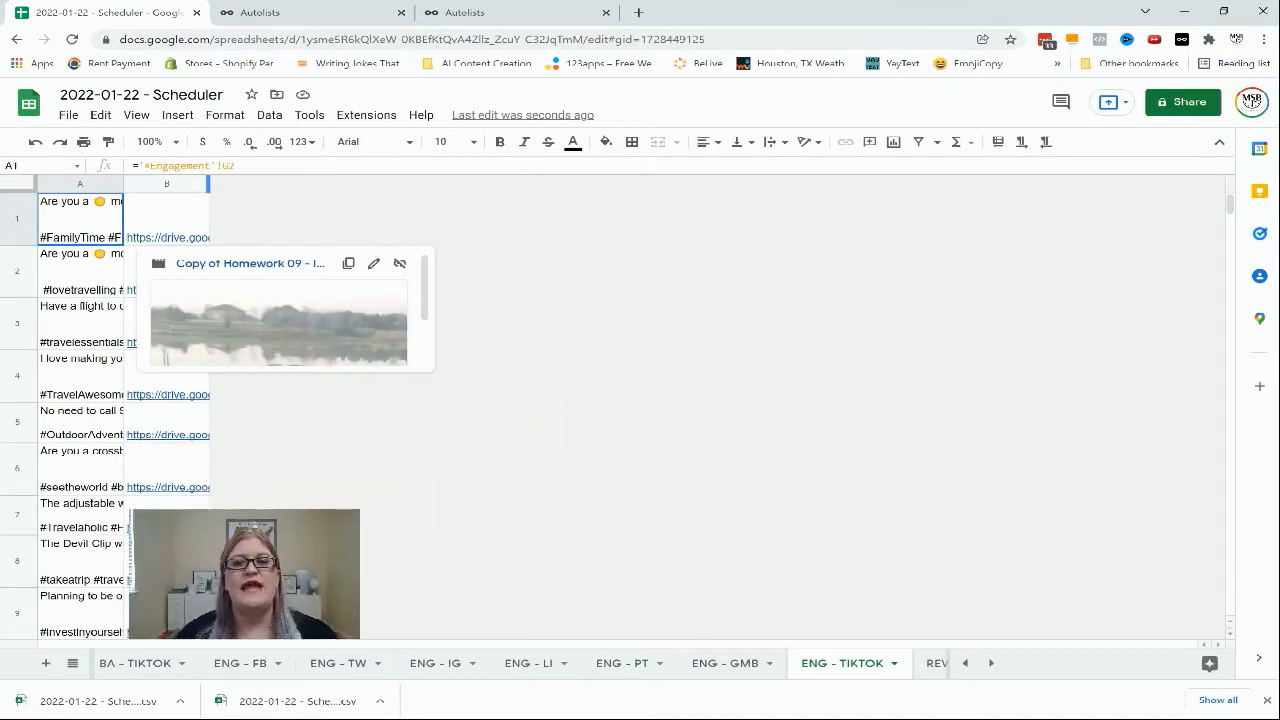
Import the ENG - IG CSV file into the Instagram autolist, preview the first post's video, and add the posts
key(ctrl+Tab)
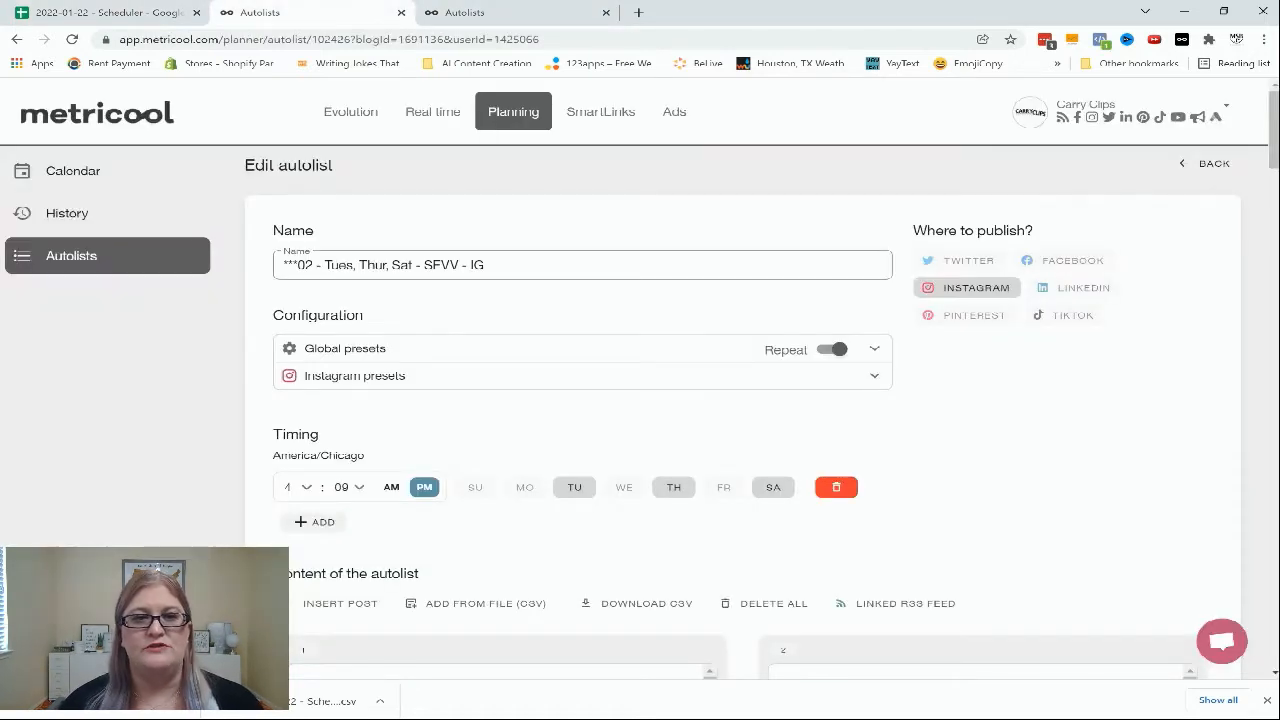
key(ctrl+Tab)
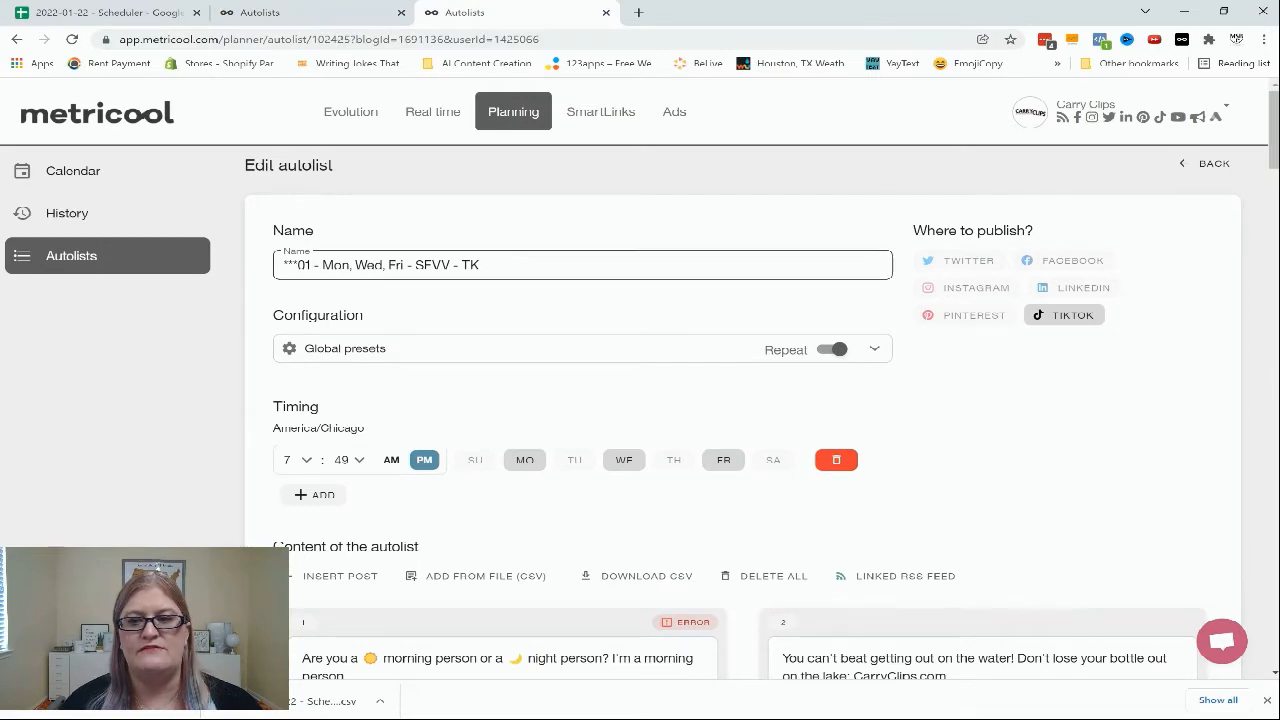
key(ctrl+shift+Tab)
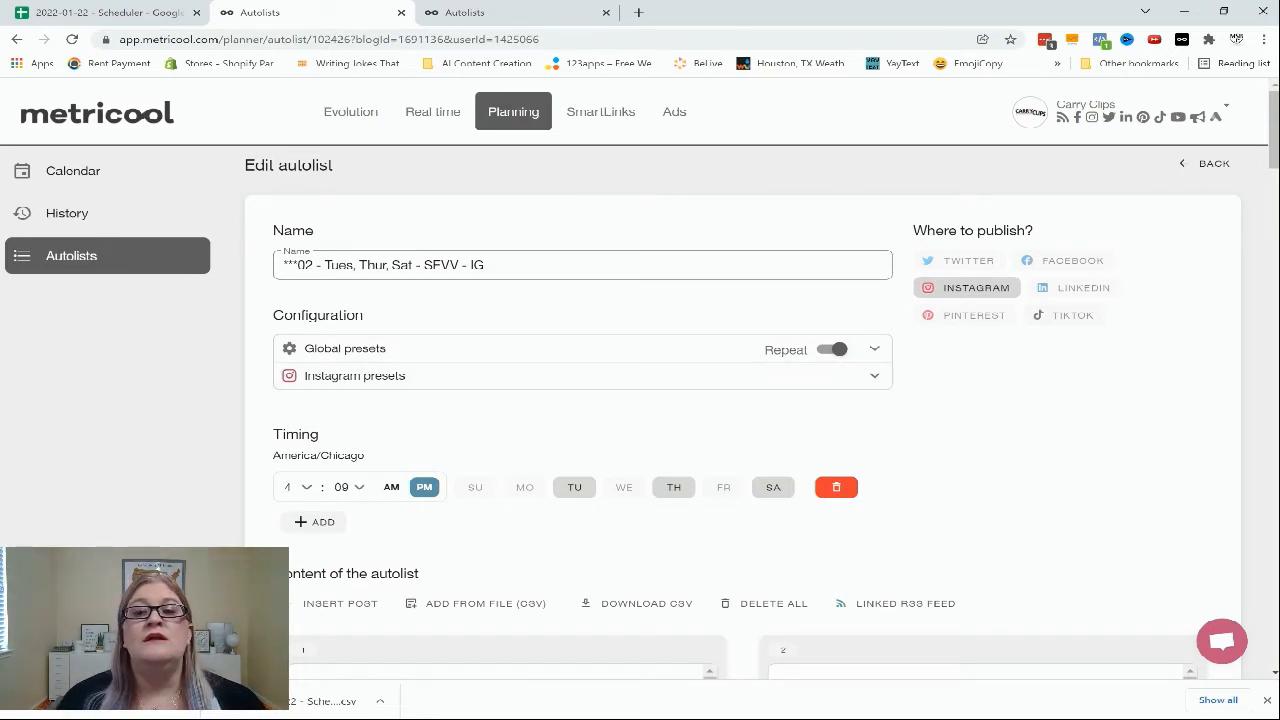
click(874, 376)
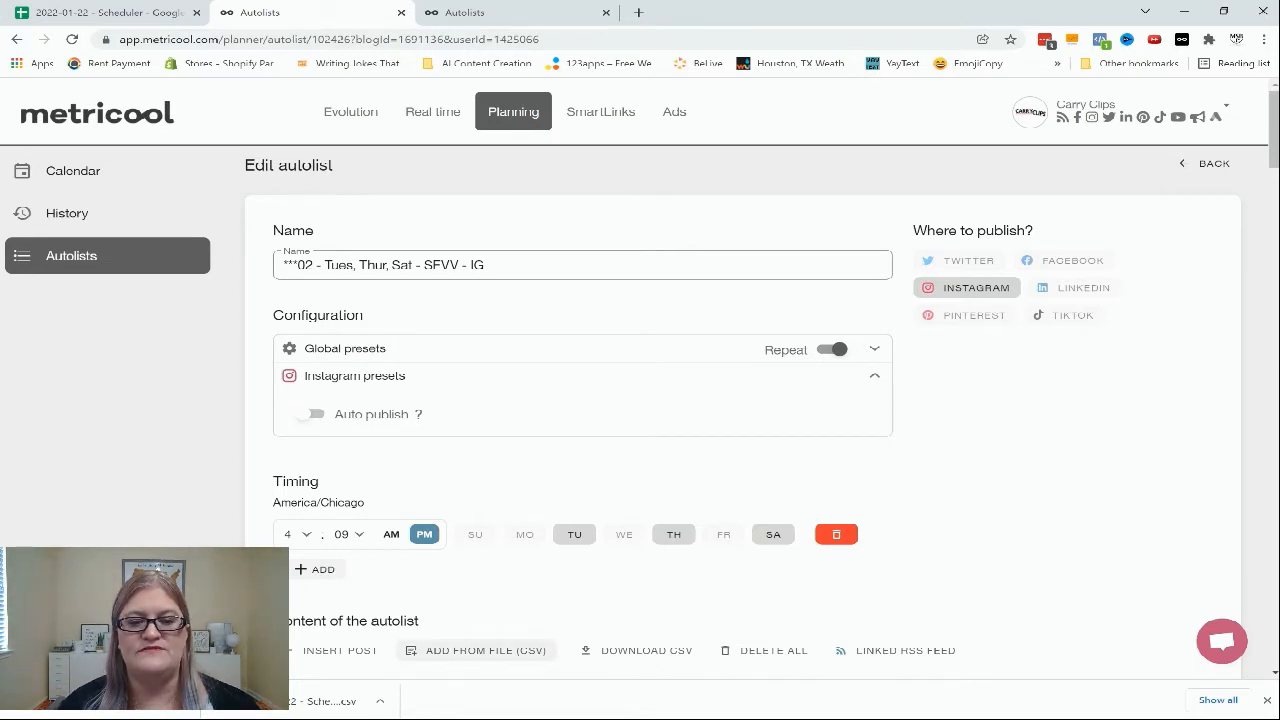
click(480, 650)
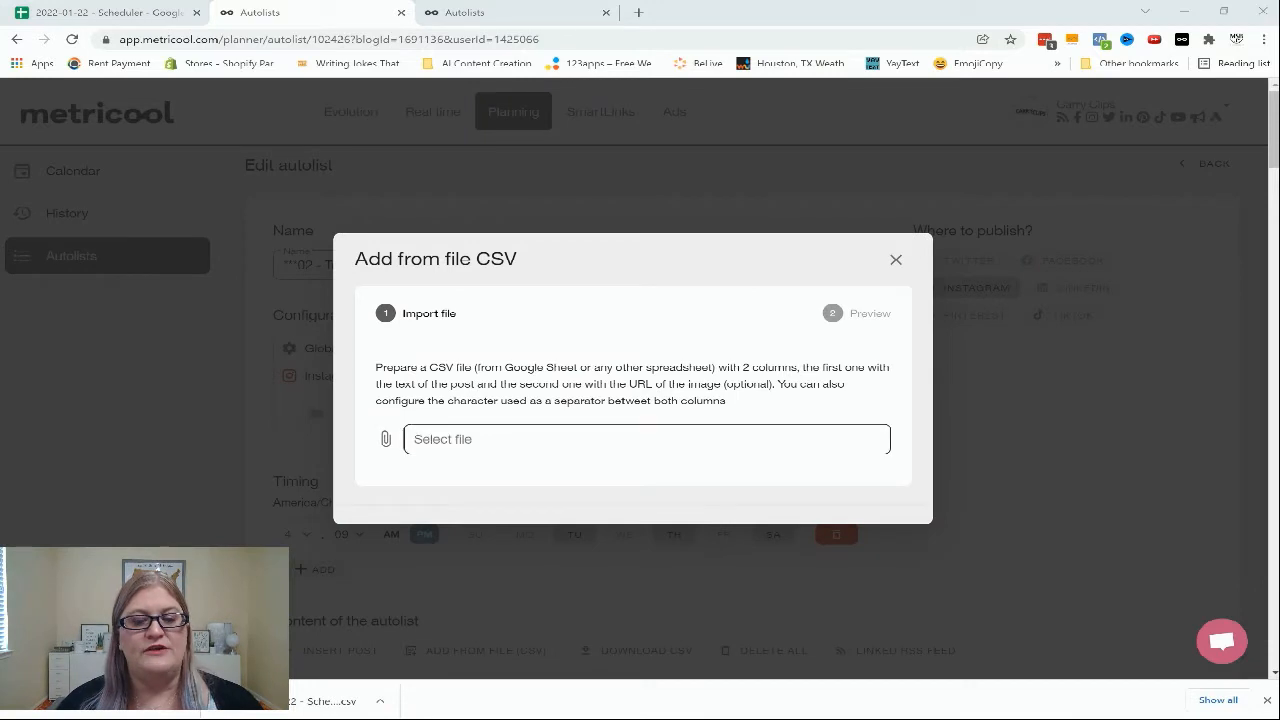
click(646, 439)
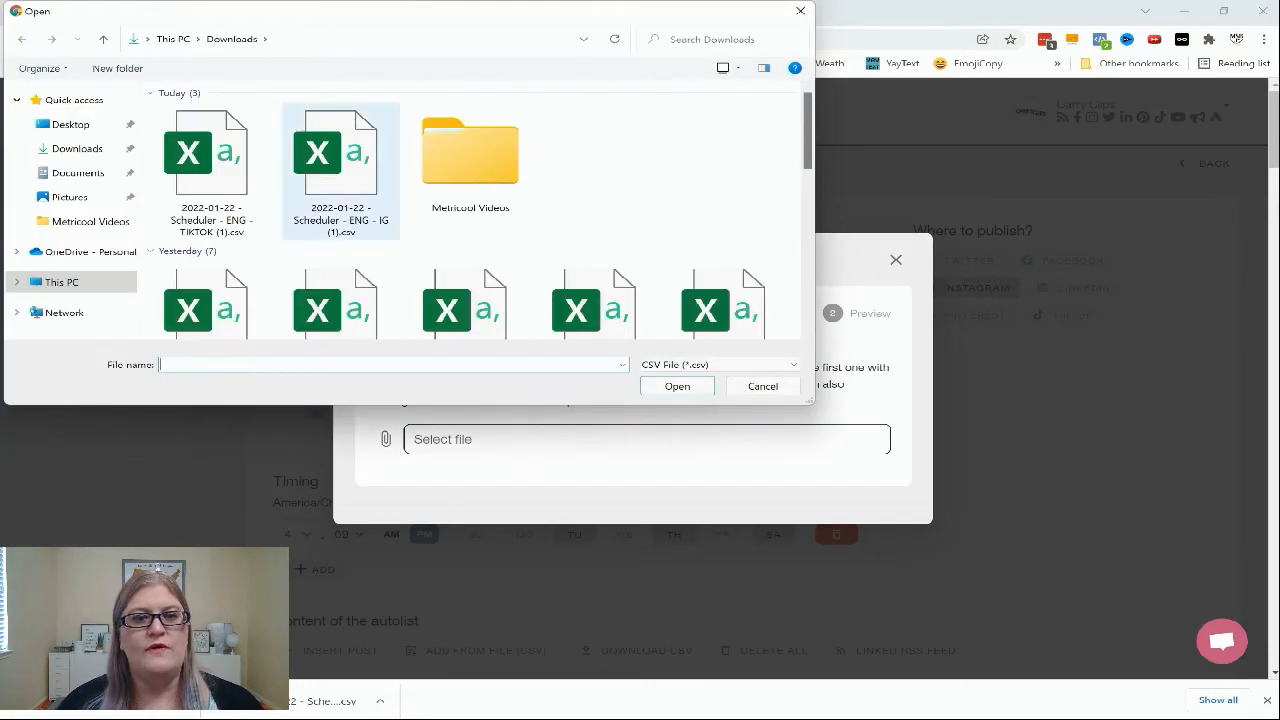
double_click(341, 170)
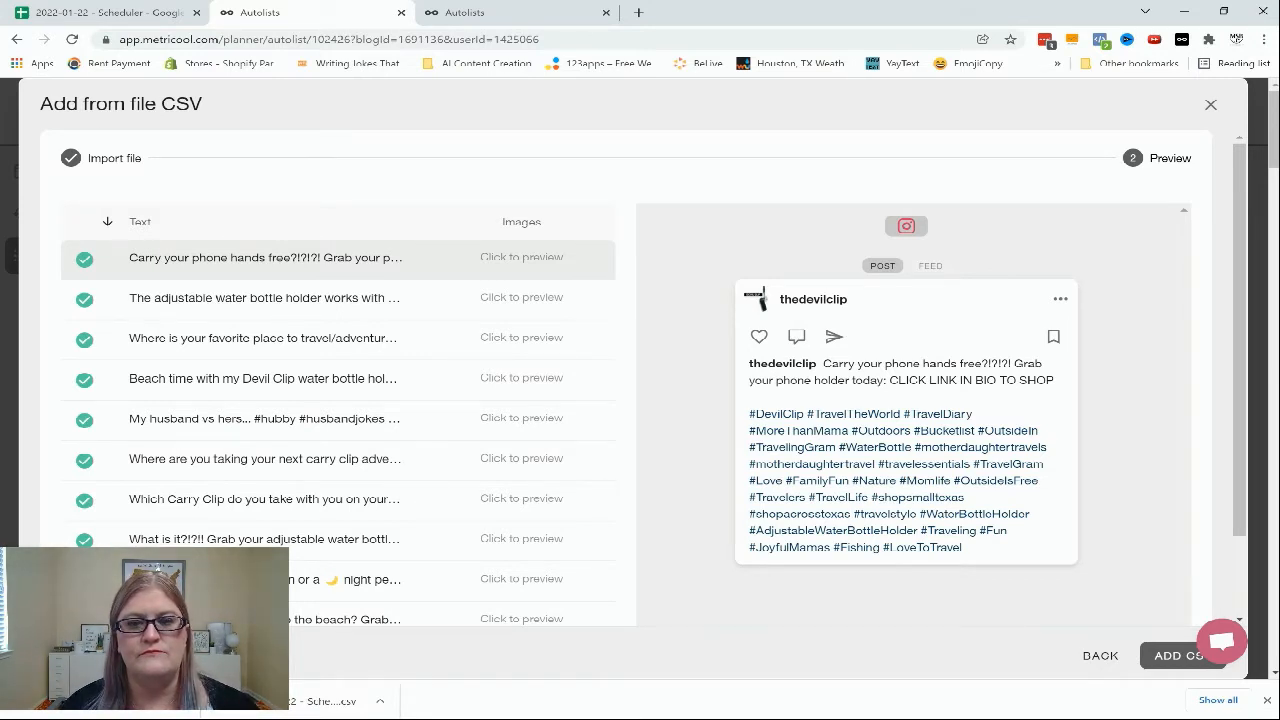
click(521, 258)
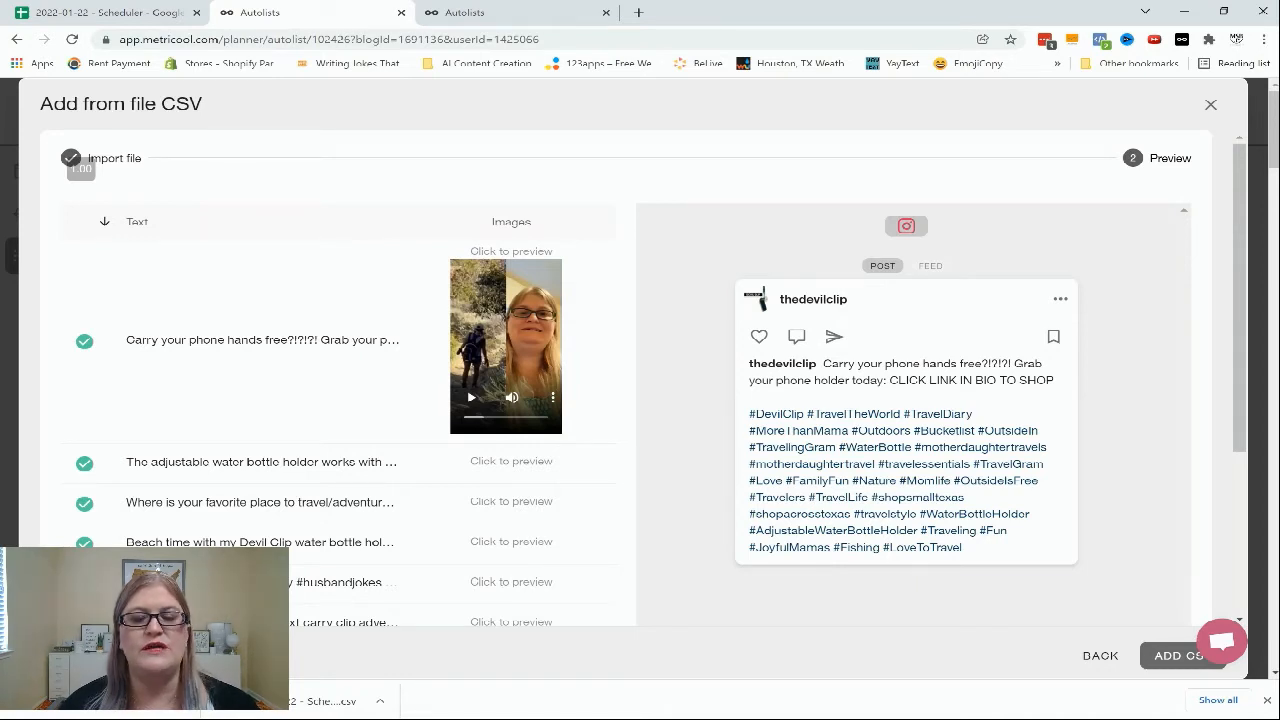
click(1170, 655)
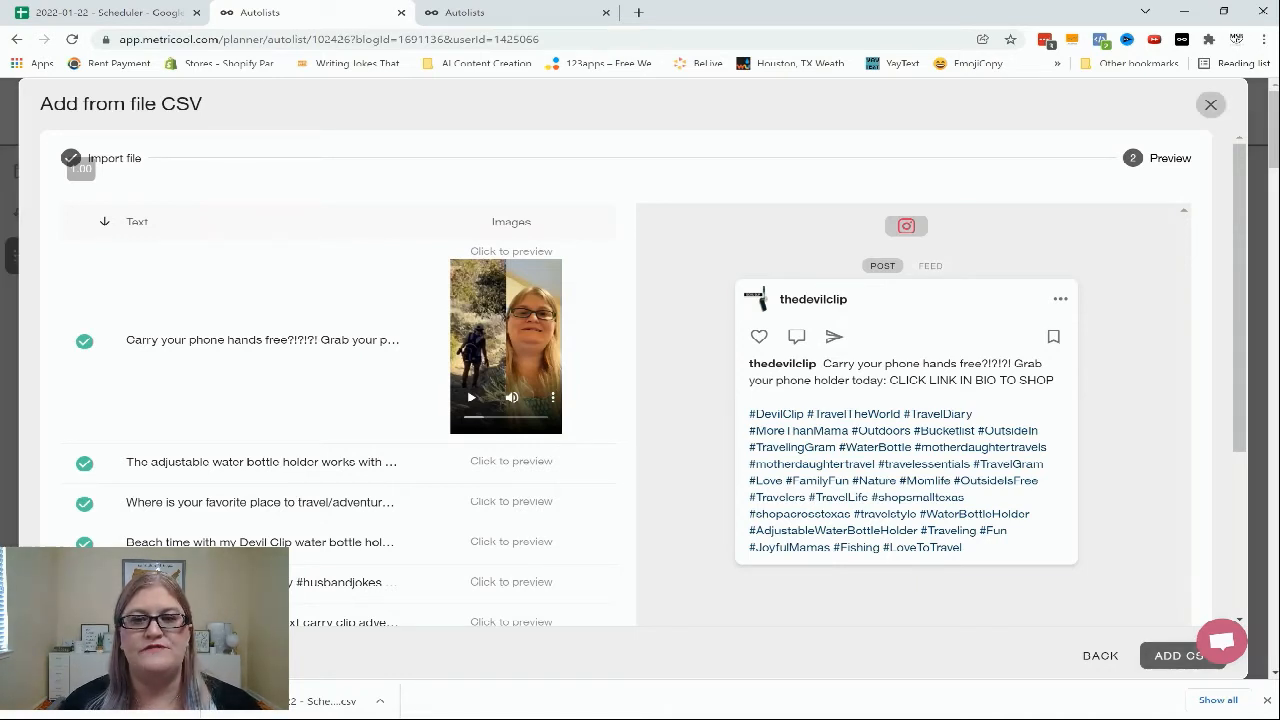
Review the imported posts in the Instagram autolist
scroll(740, 420, down, 4)
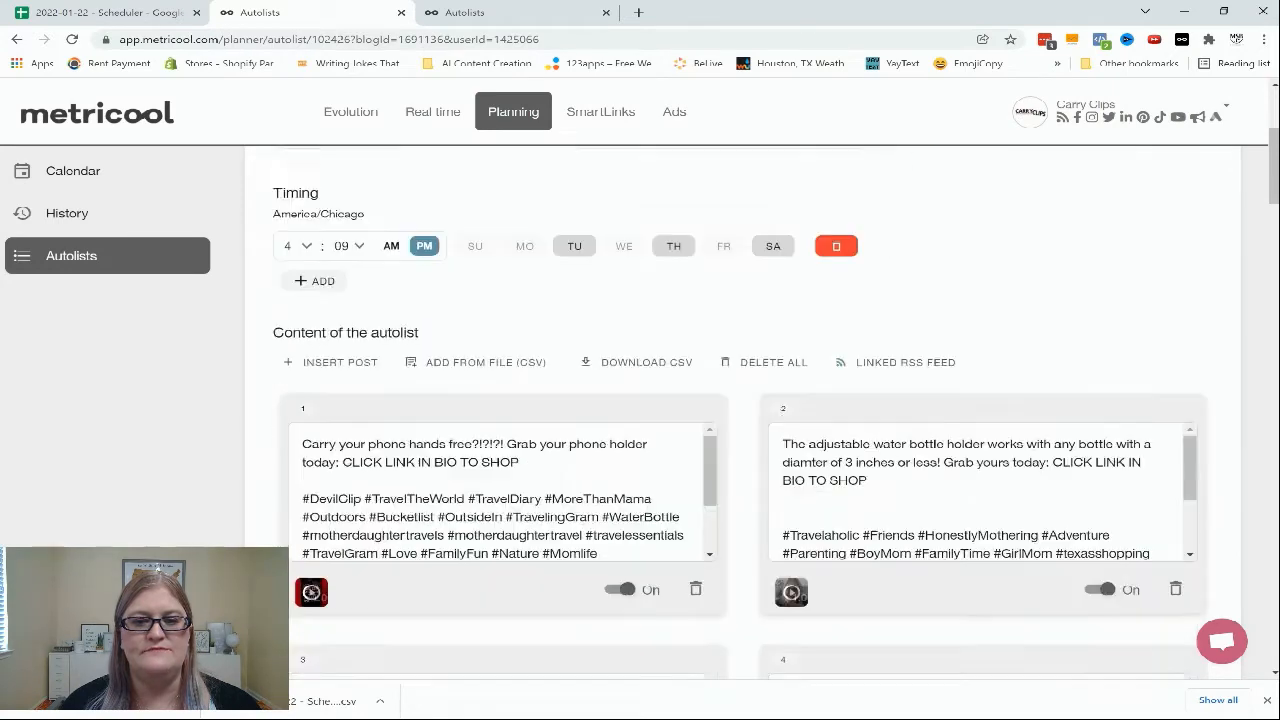
scroll(740, 420, down, 7)
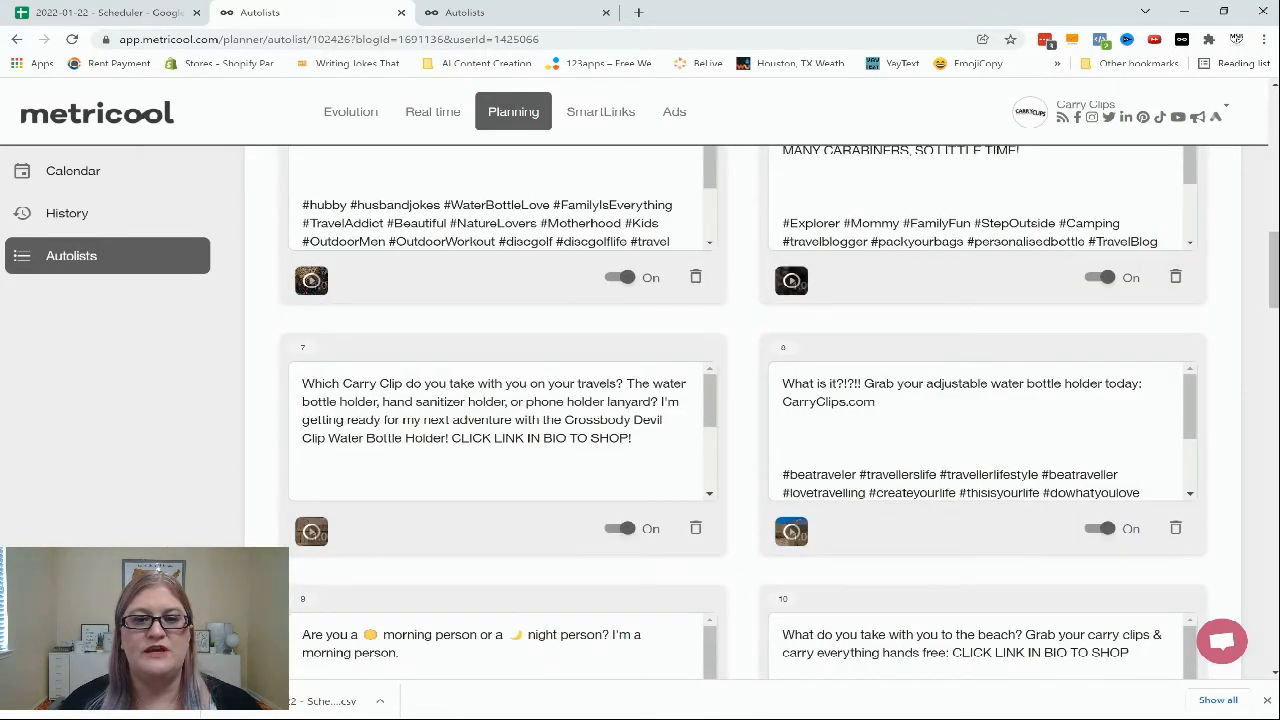
scroll(740, 420, down, 13)
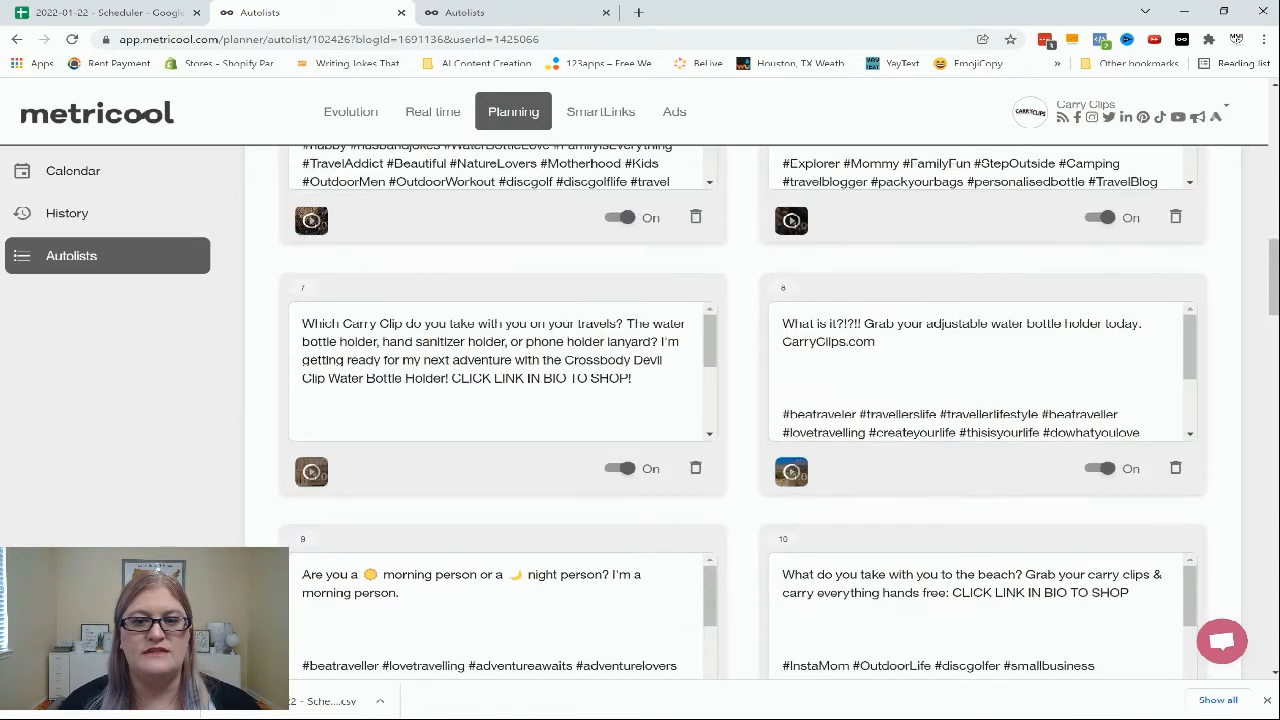
scroll(740, 420, down, 13)
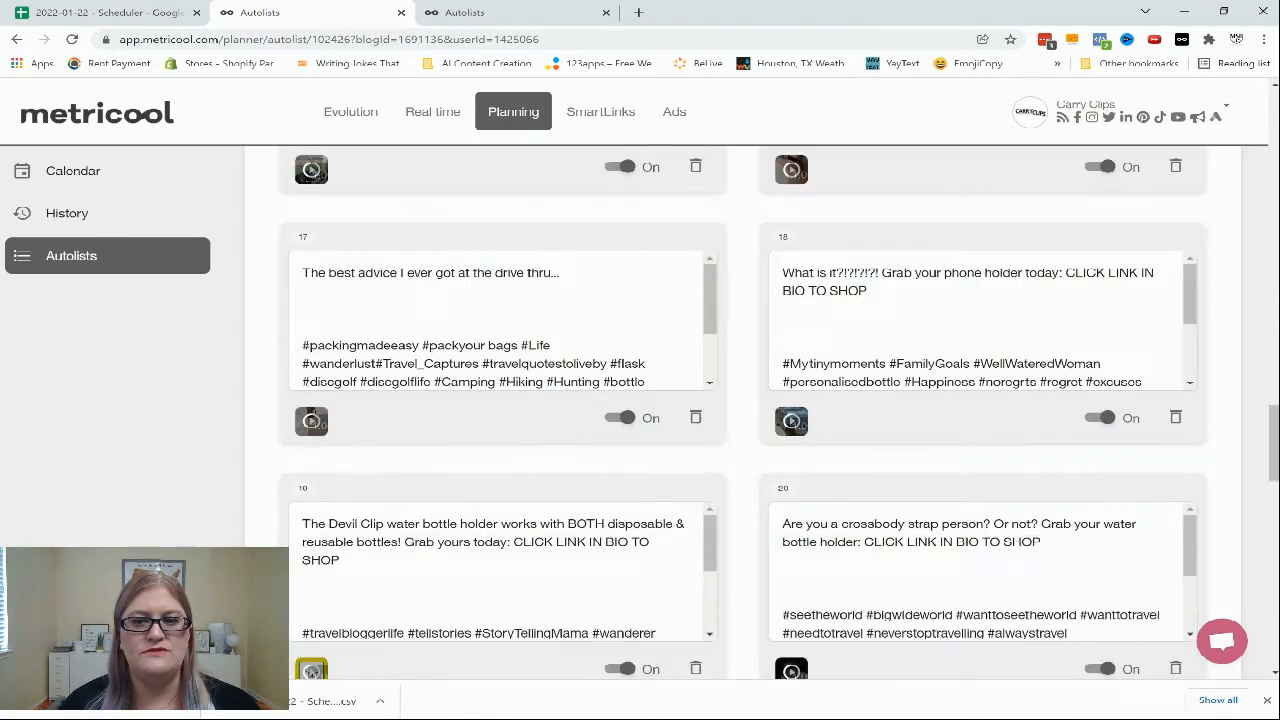
scroll(740, 420, down, 2)
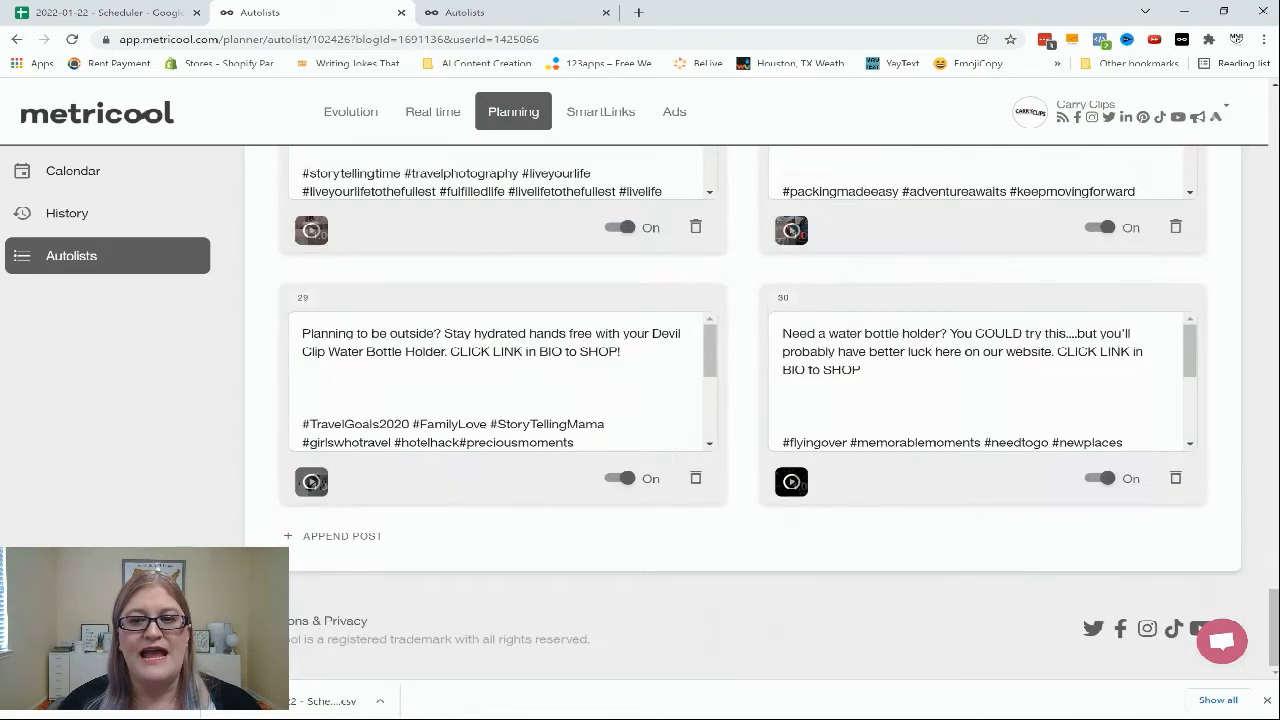
scroll(740, 420, up, 20)
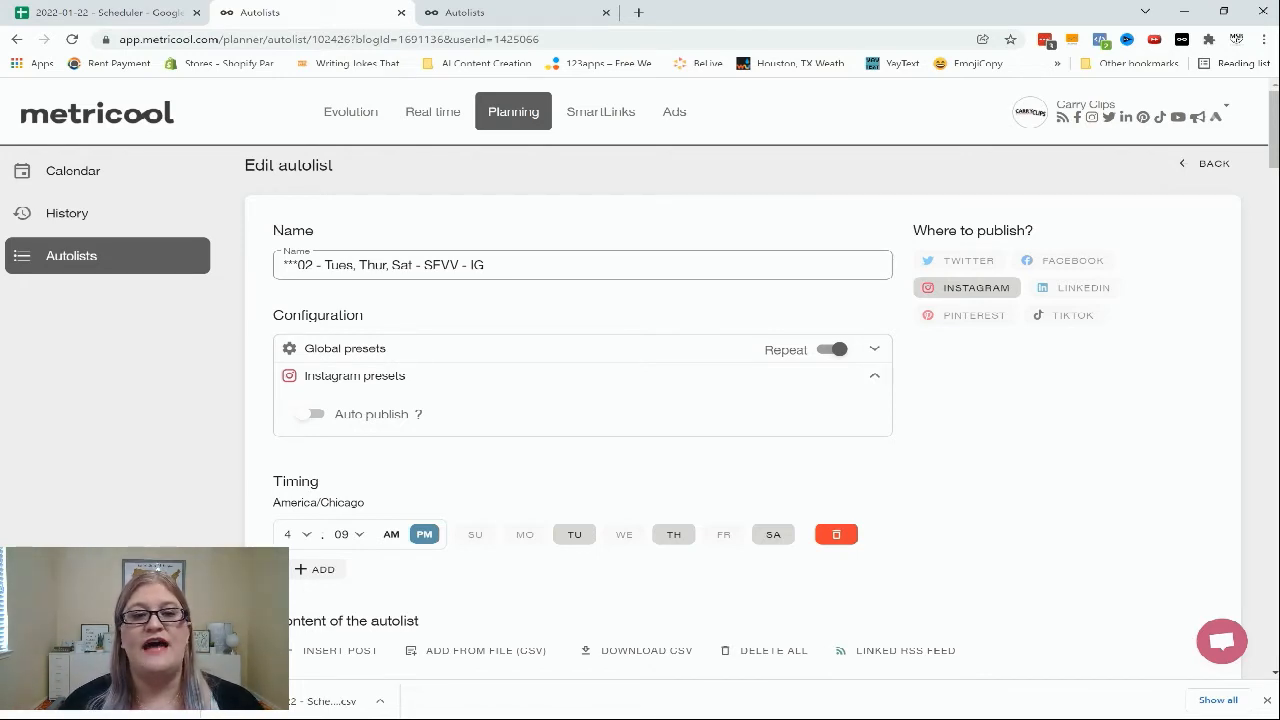
key(ctrl+Tab)
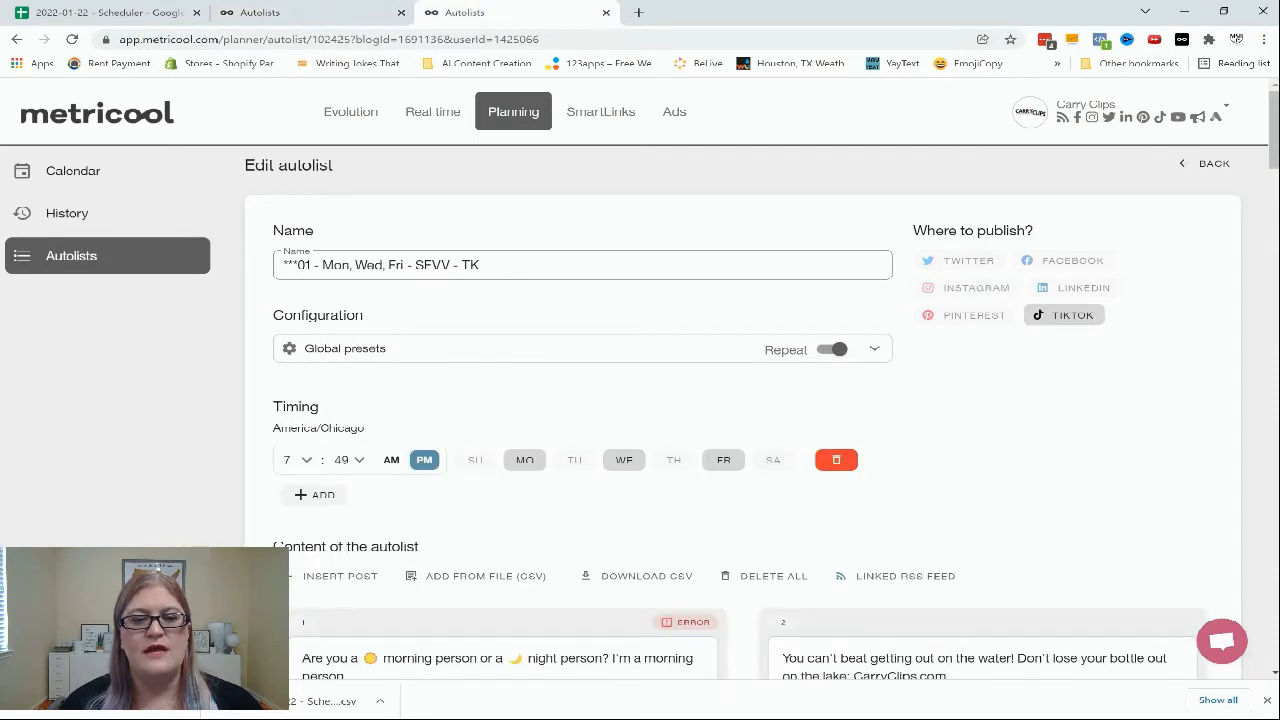
click(478, 576)
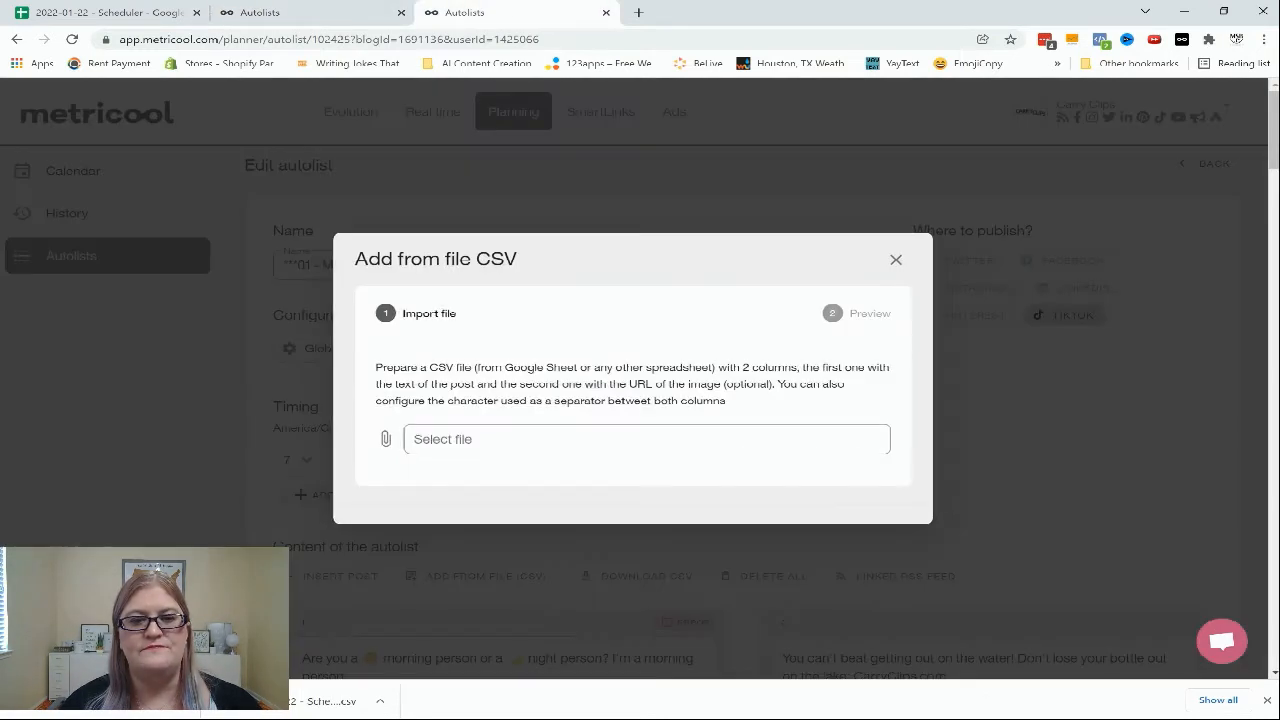
click(646, 439)
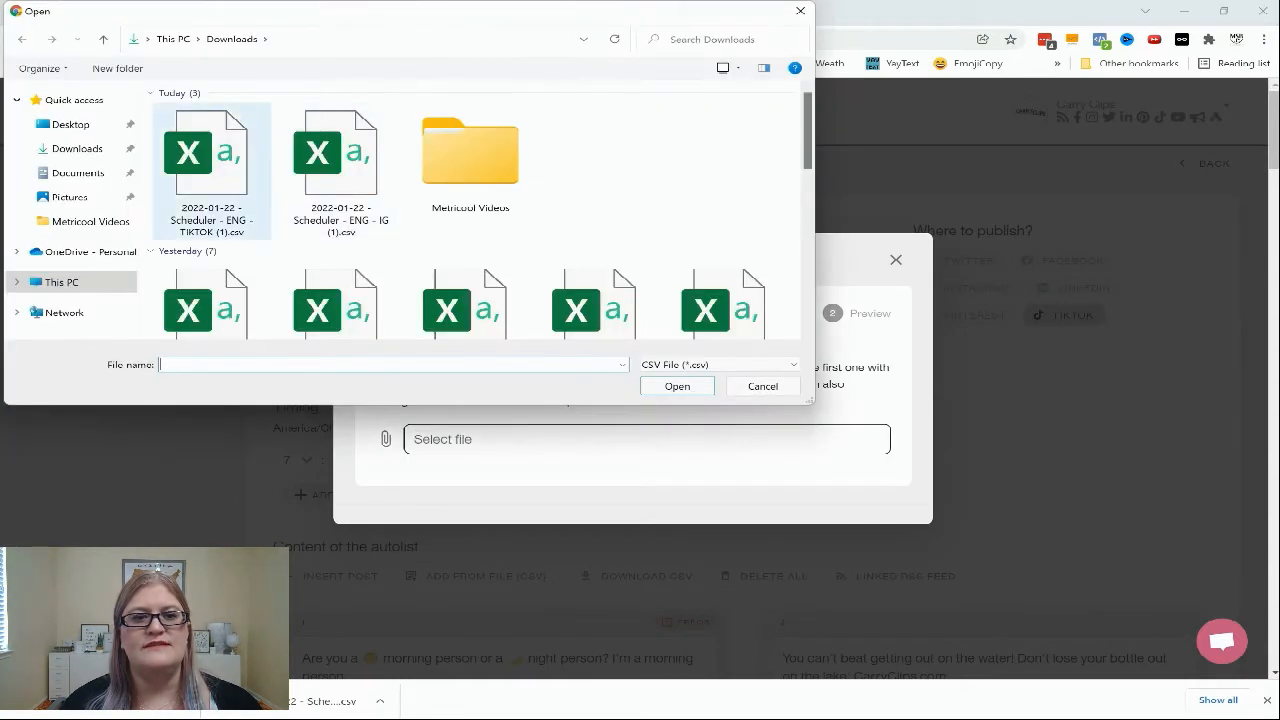
click(211, 172)
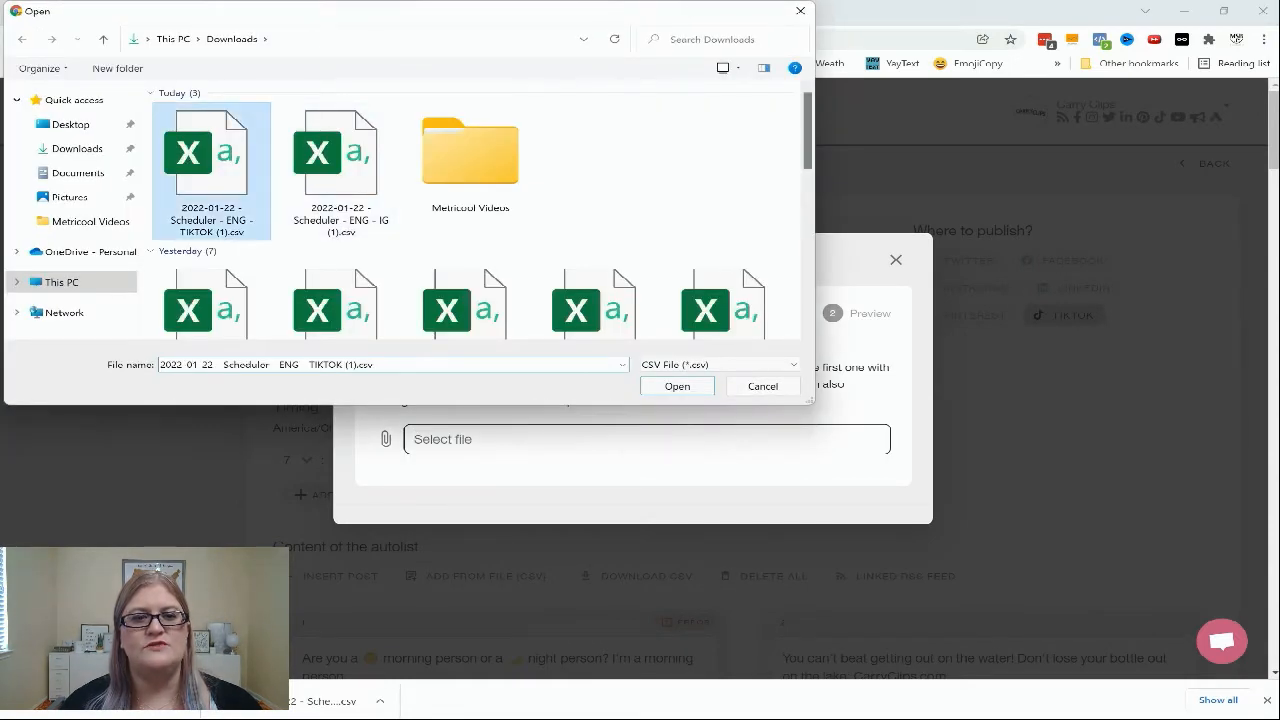
key(Return)
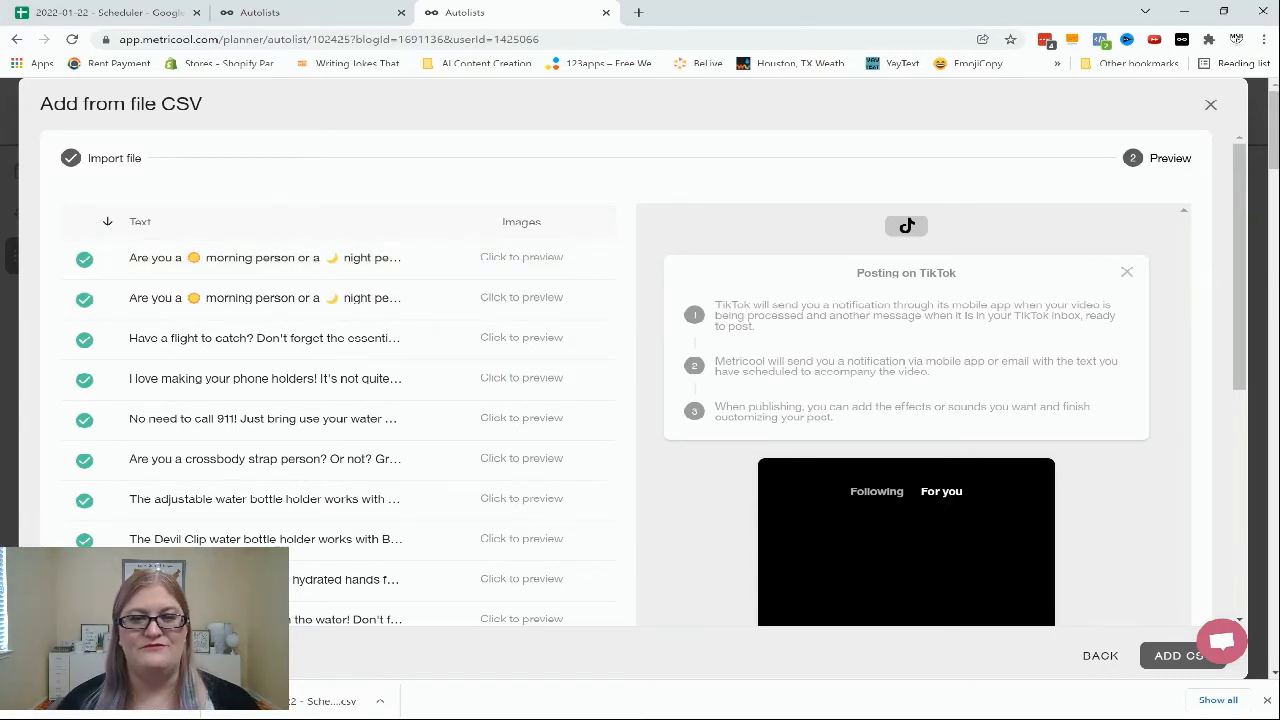
click(521, 257)
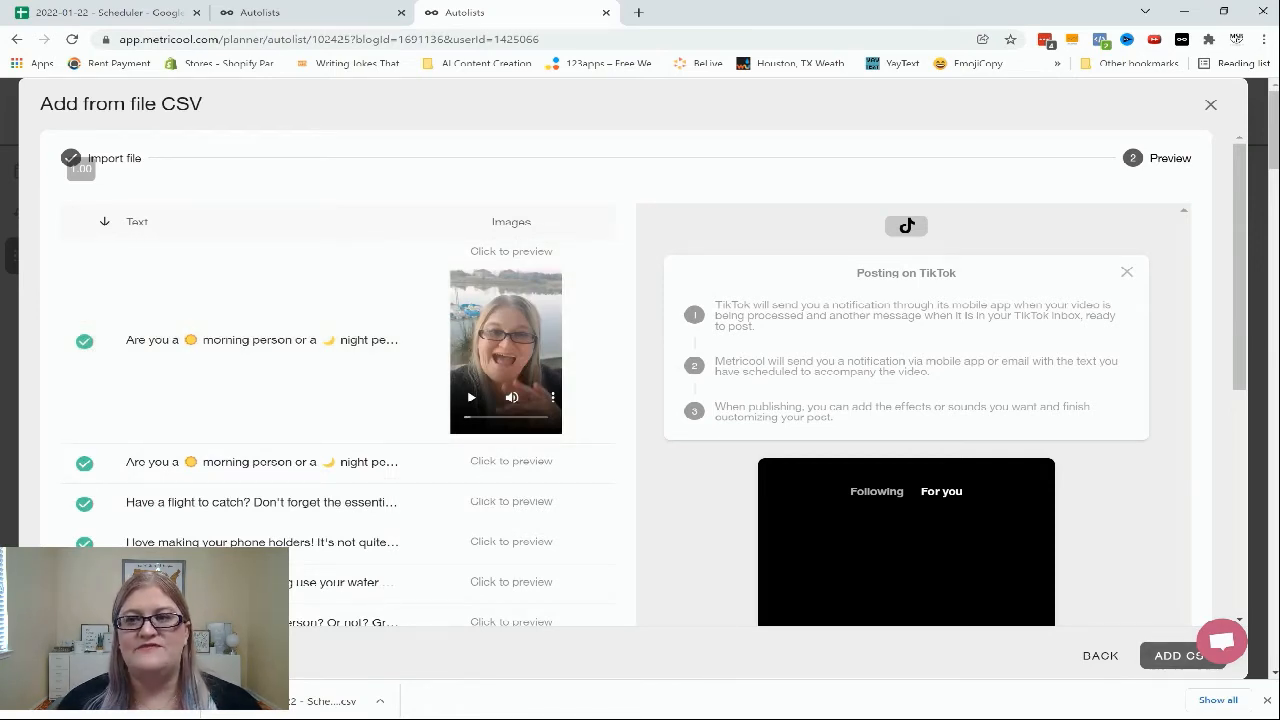
click(1210, 104)
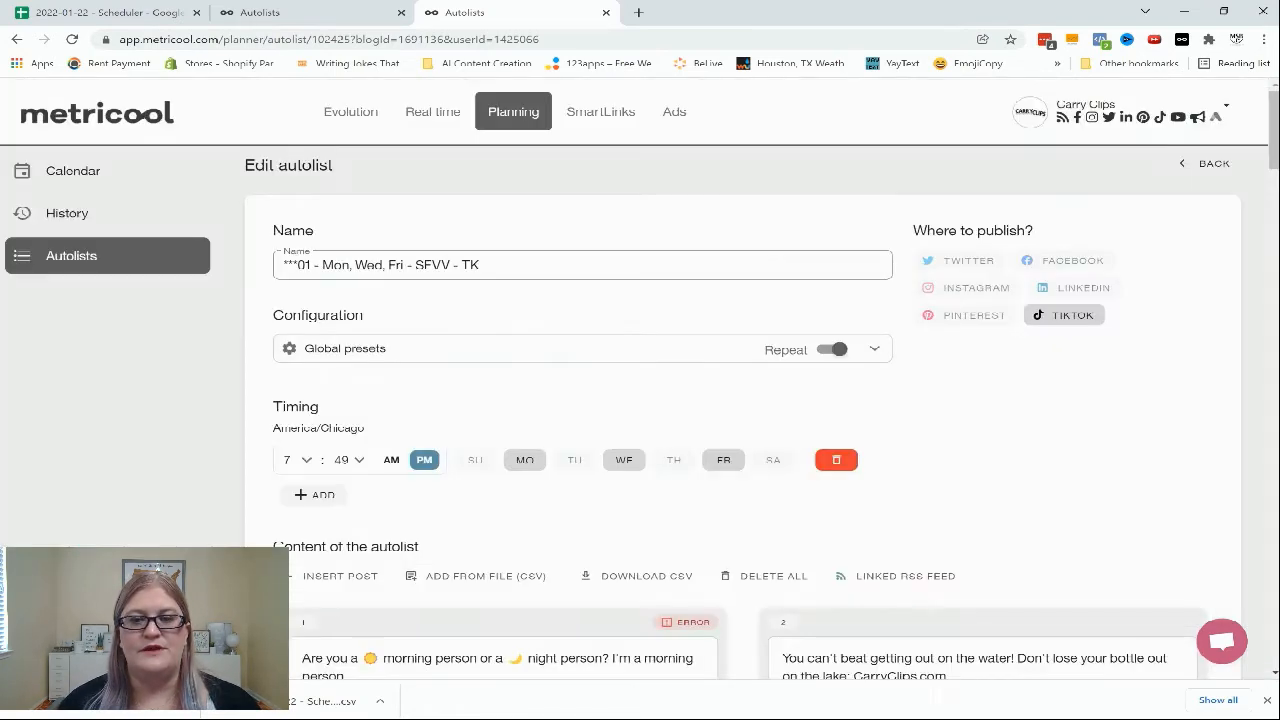
Open the error details on the first post of the TikTok autolist
scroll(740, 400, down, 2)
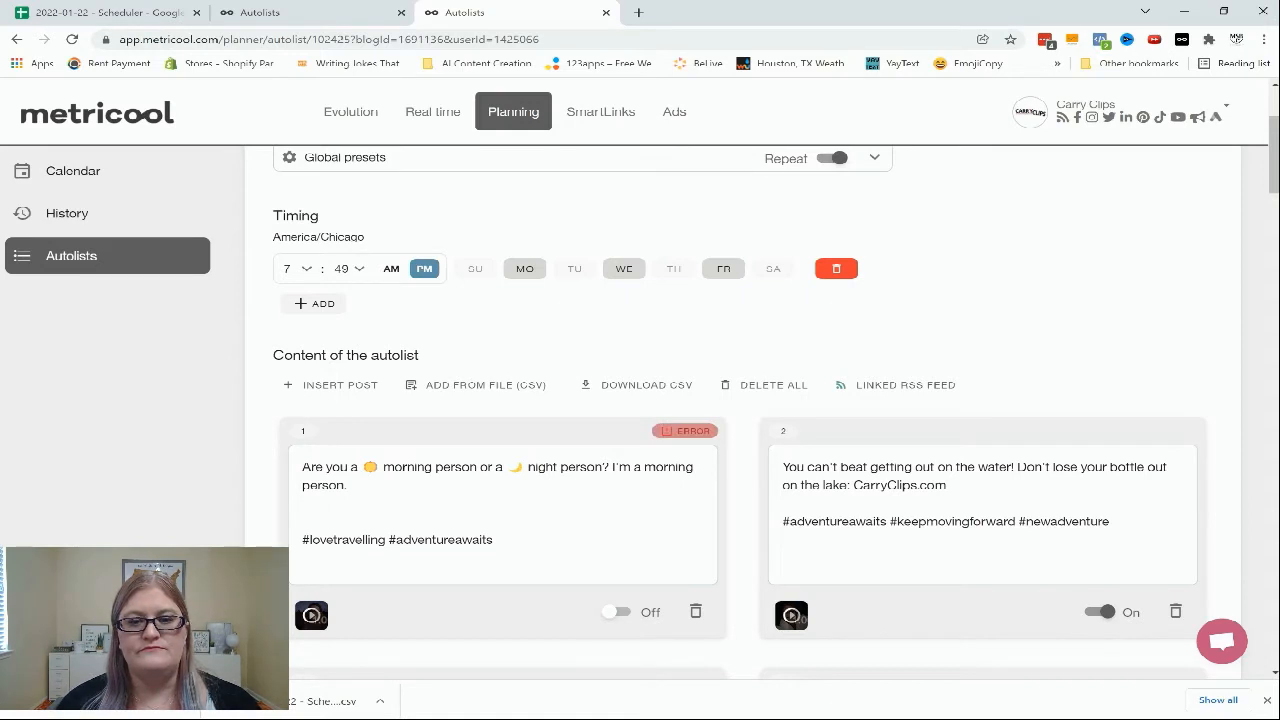
click(685, 431)
scroll(740, 400, down, 1)
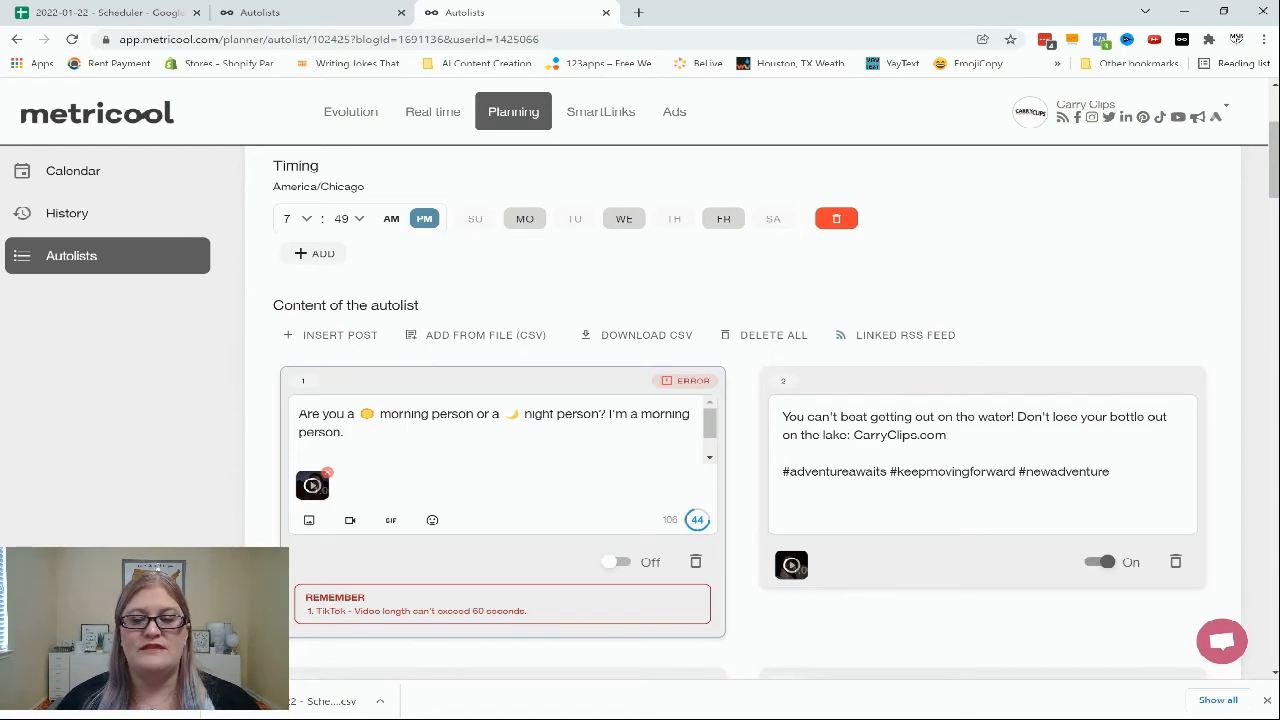
Open the error details on post 10 of the TikTok autolist and switch that post off
scroll(740, 410, down, 15)
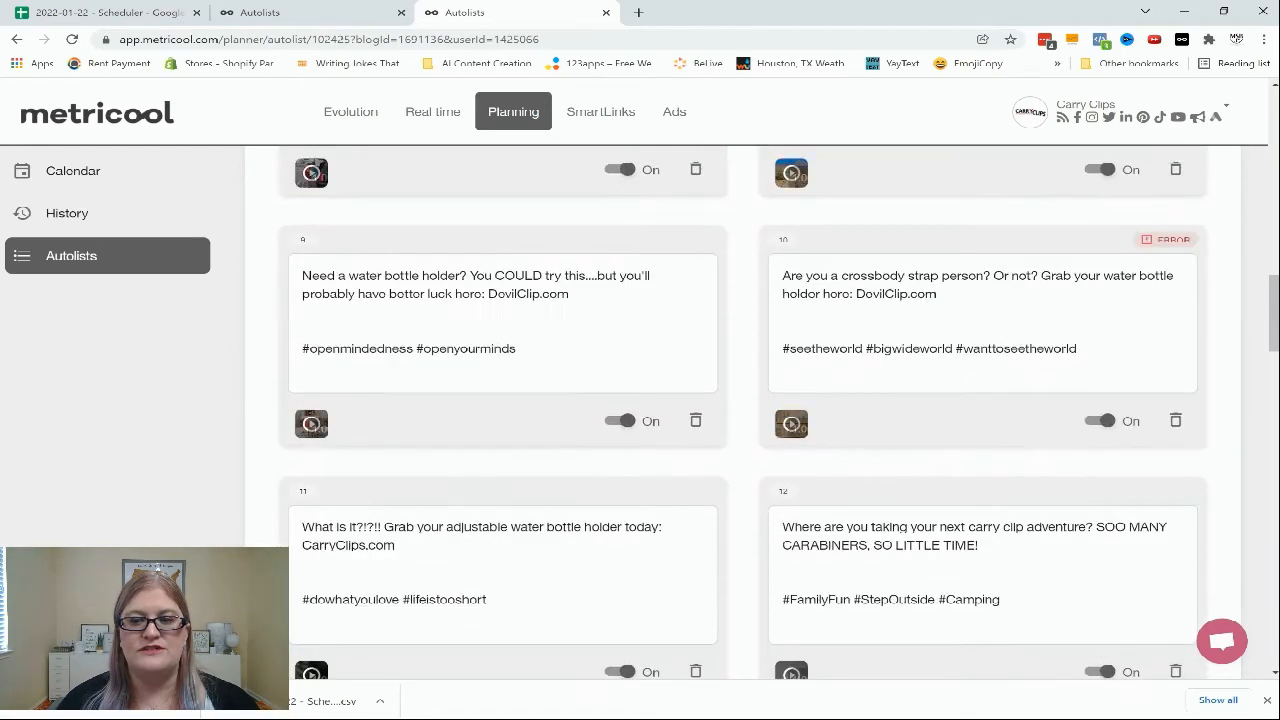
scroll(740, 410, down, 1)
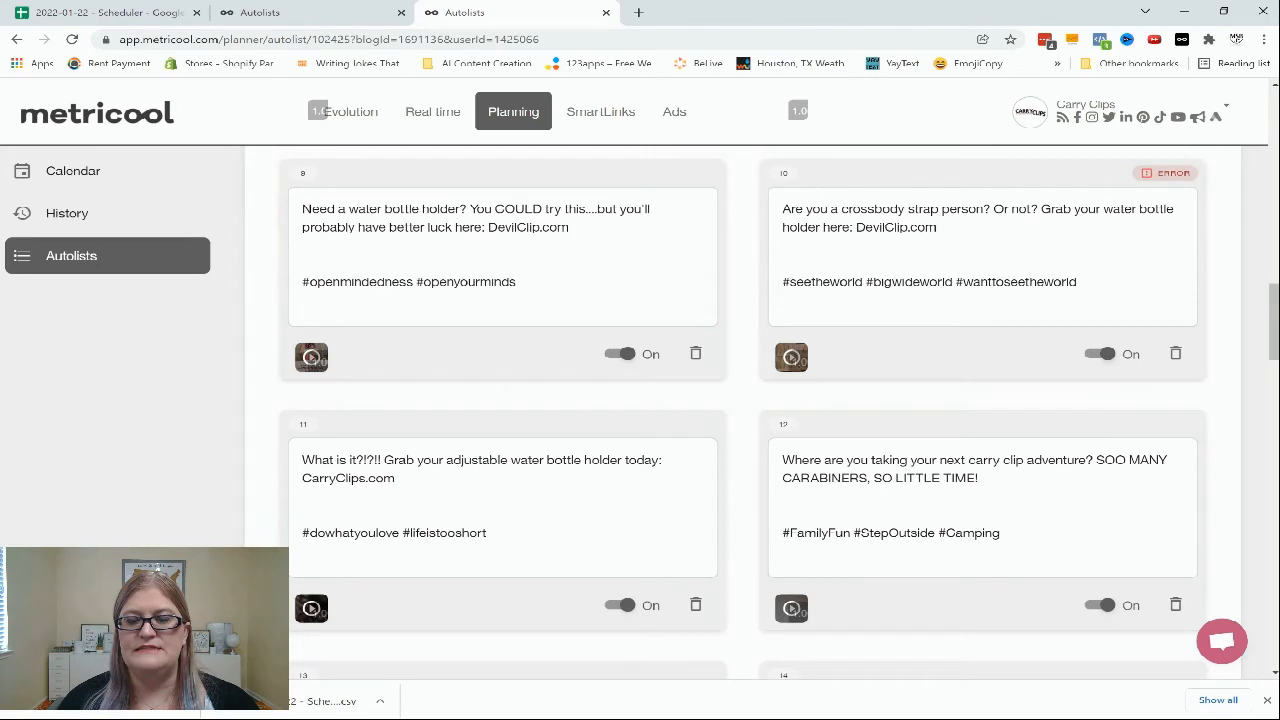
click(1165, 173)
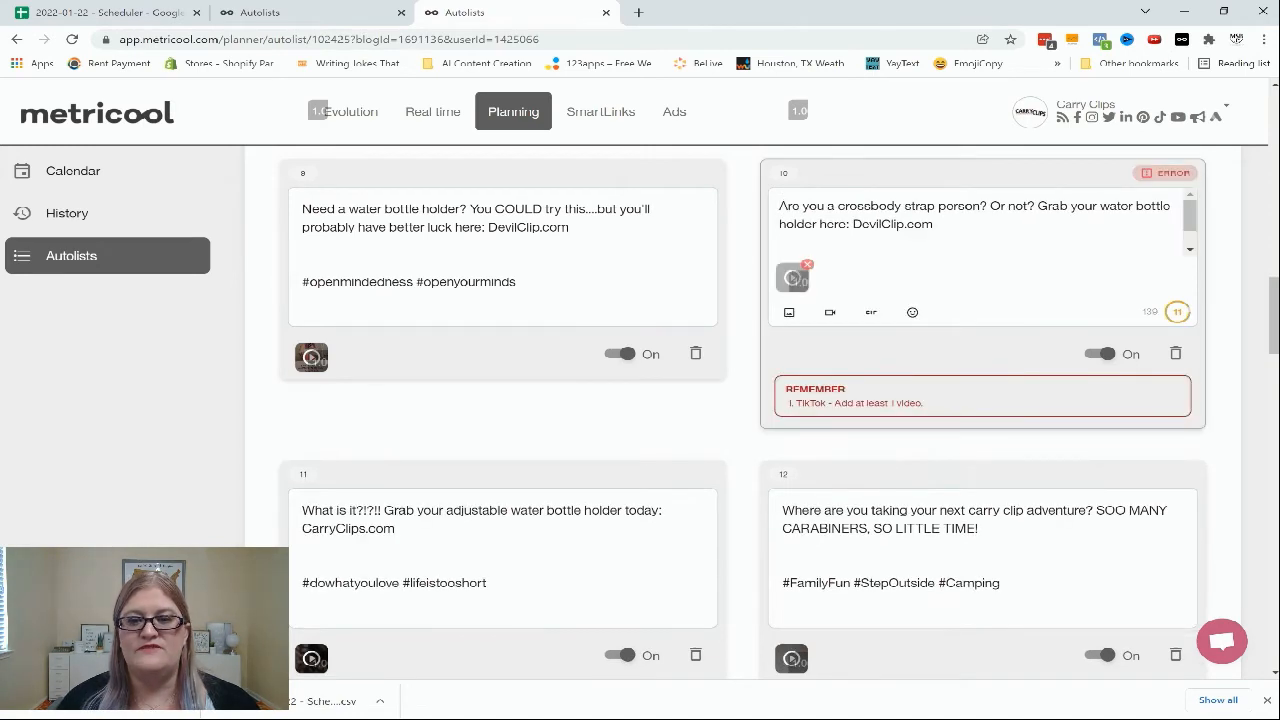
click(1100, 354)
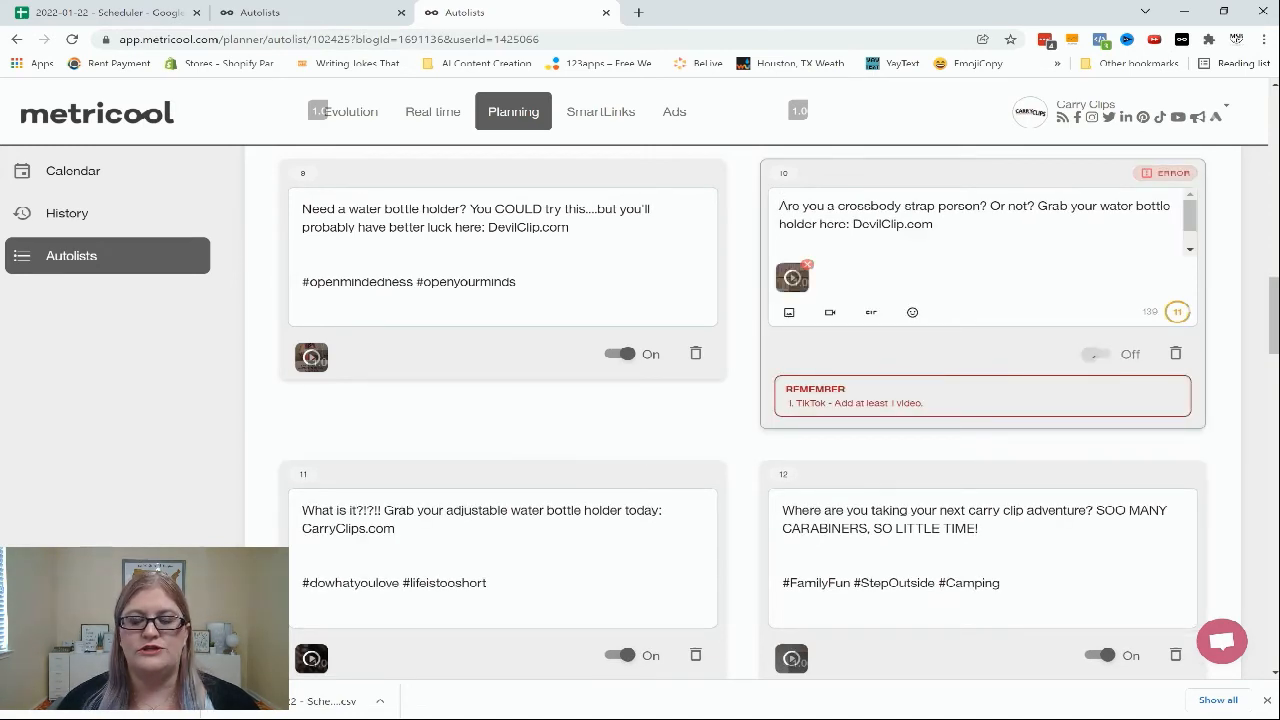